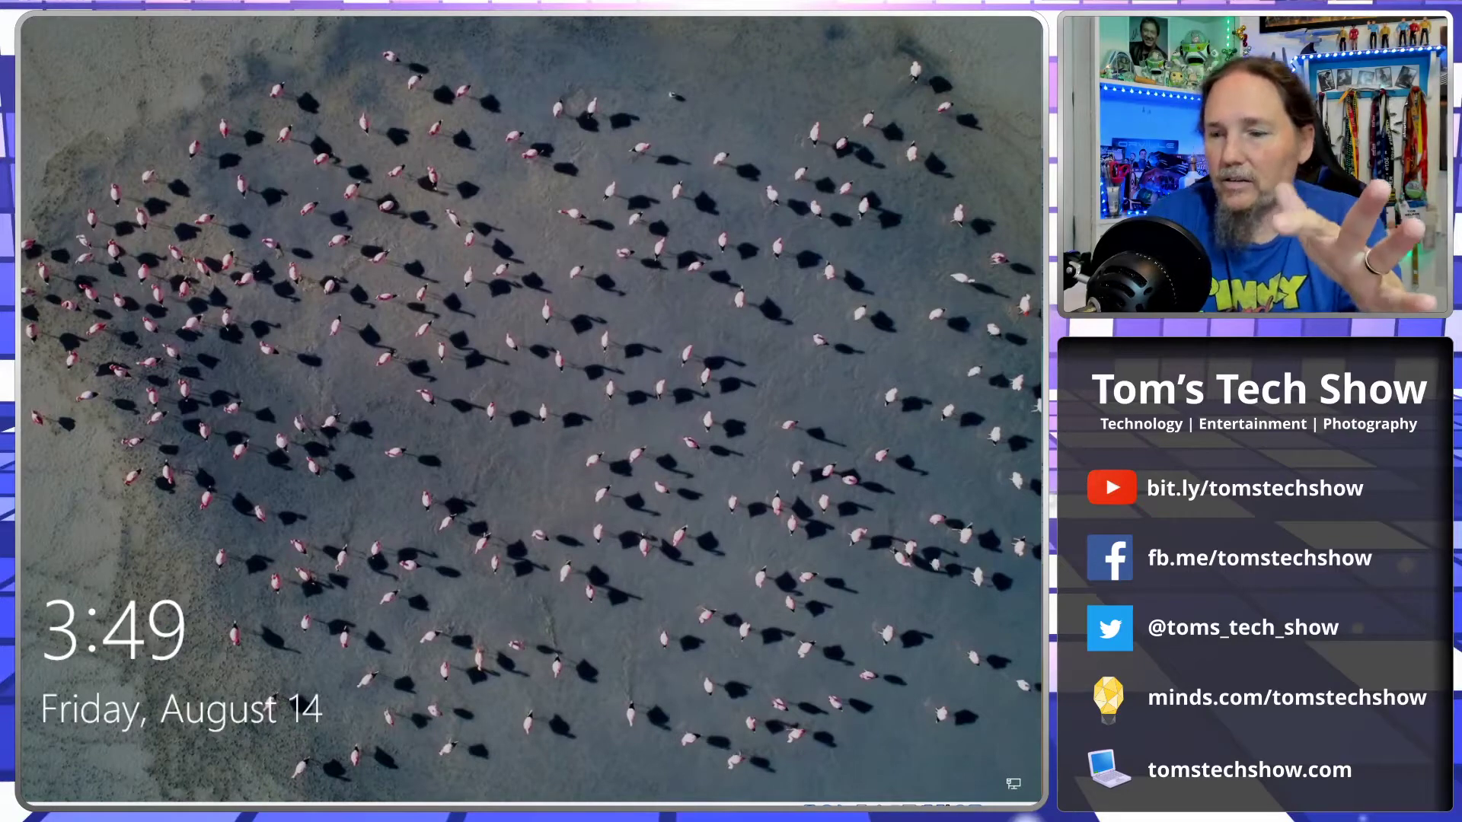
# Dismiss the Windows 10 lock screen to bring up the account's password prompt
pyautogui.click(520, 431)
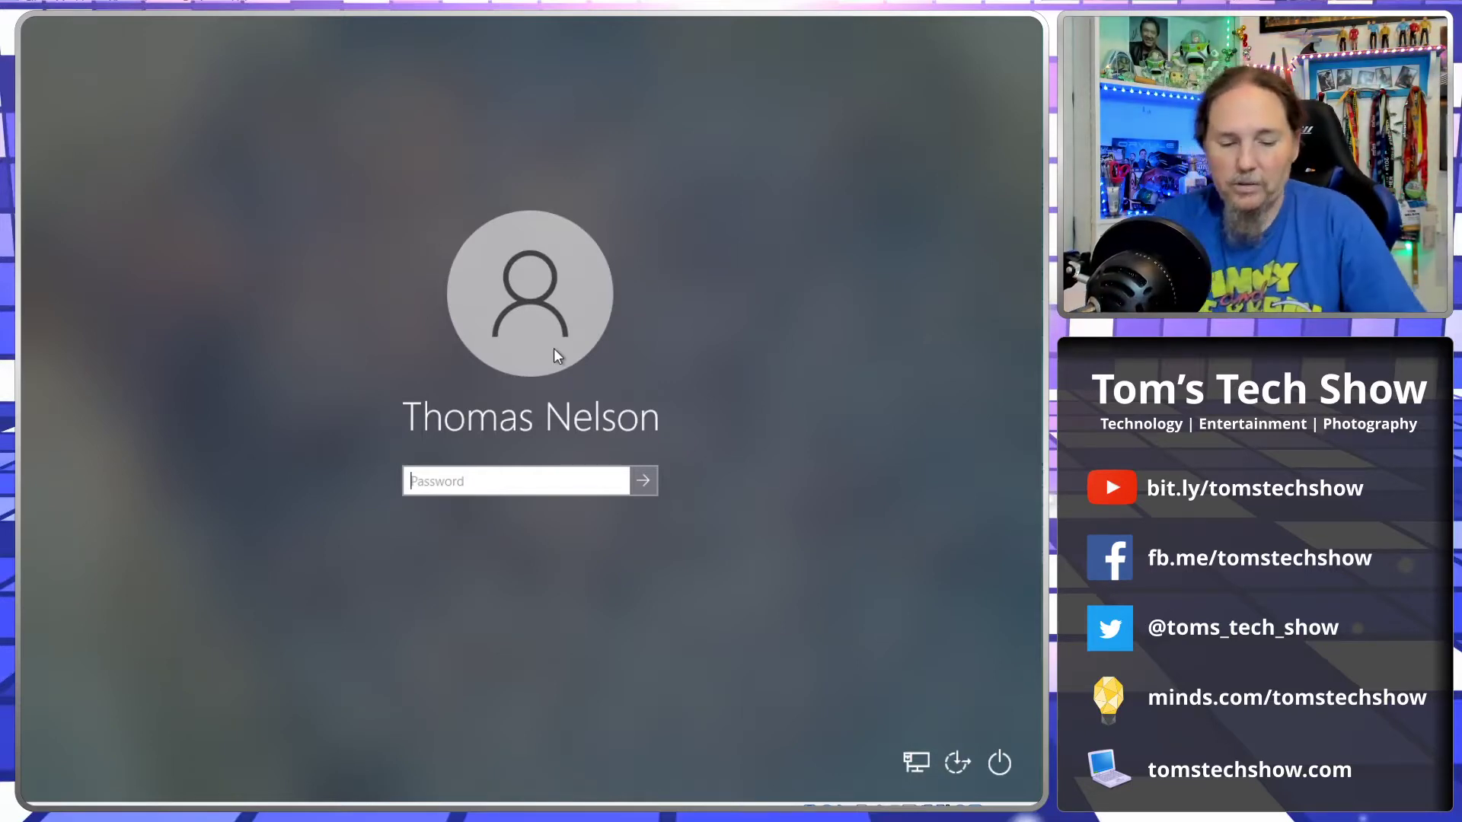
# Enter the account password and sign in to reach the Windows 10 desktop
pyautogui.write('*********')
pyautogui.press('Return')
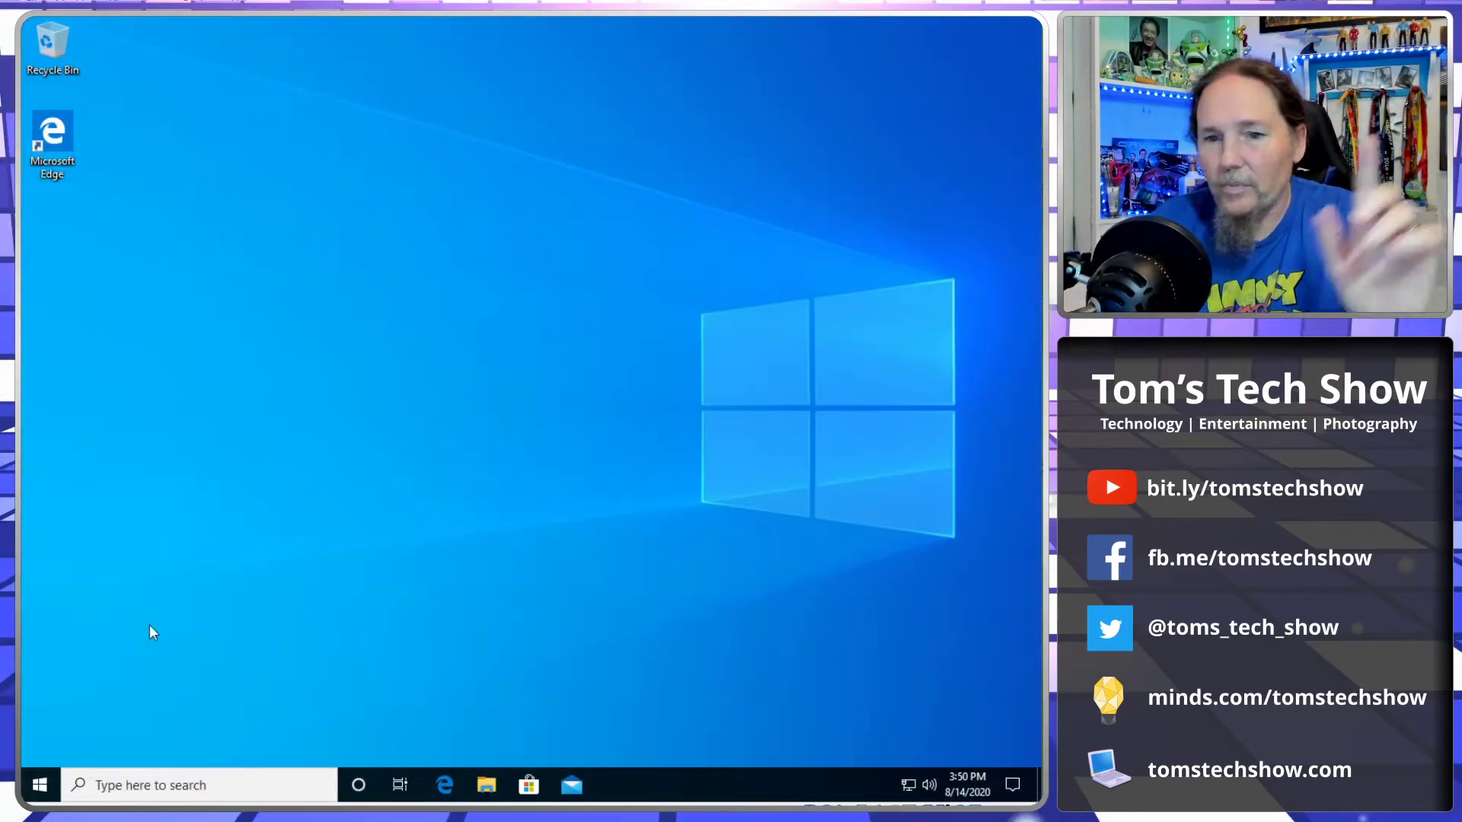
# Launch Registry Editor from a 'regedit' Apps search, approve UAC, and close the stray Edge window
pyautogui.click(115, 788)
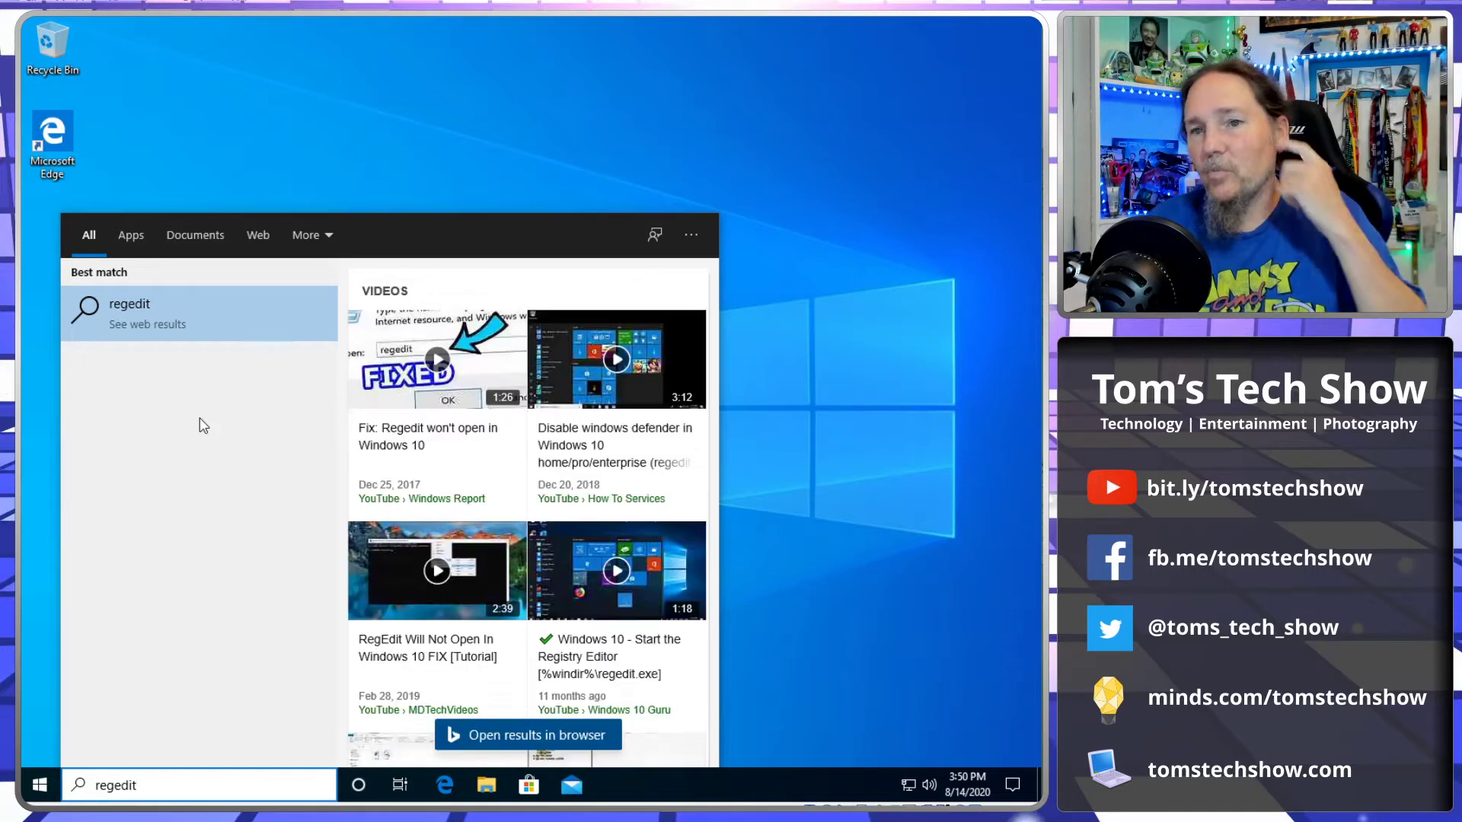
pyautogui.click(146, 327)
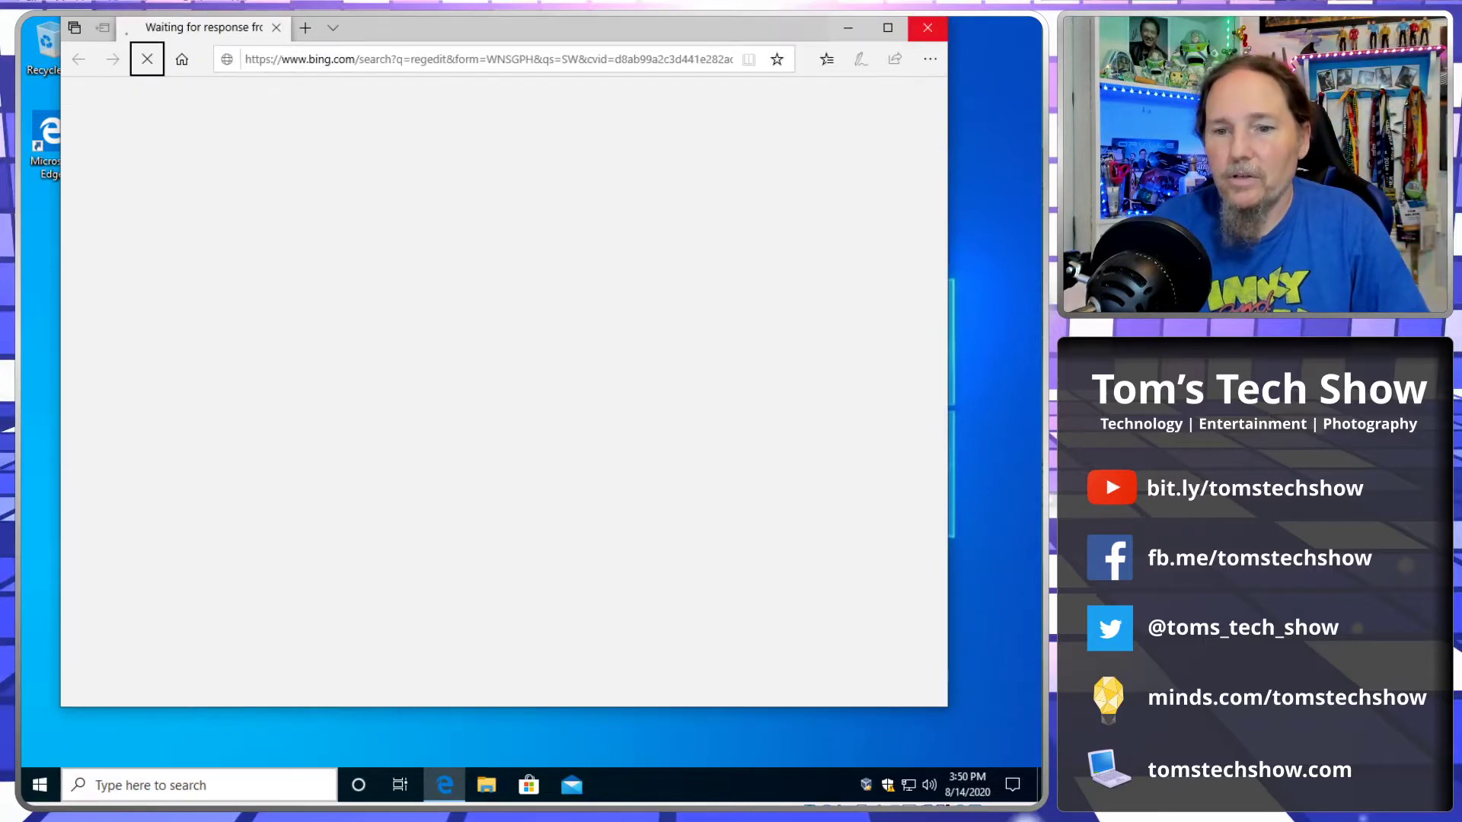
pyautogui.click(144, 784)
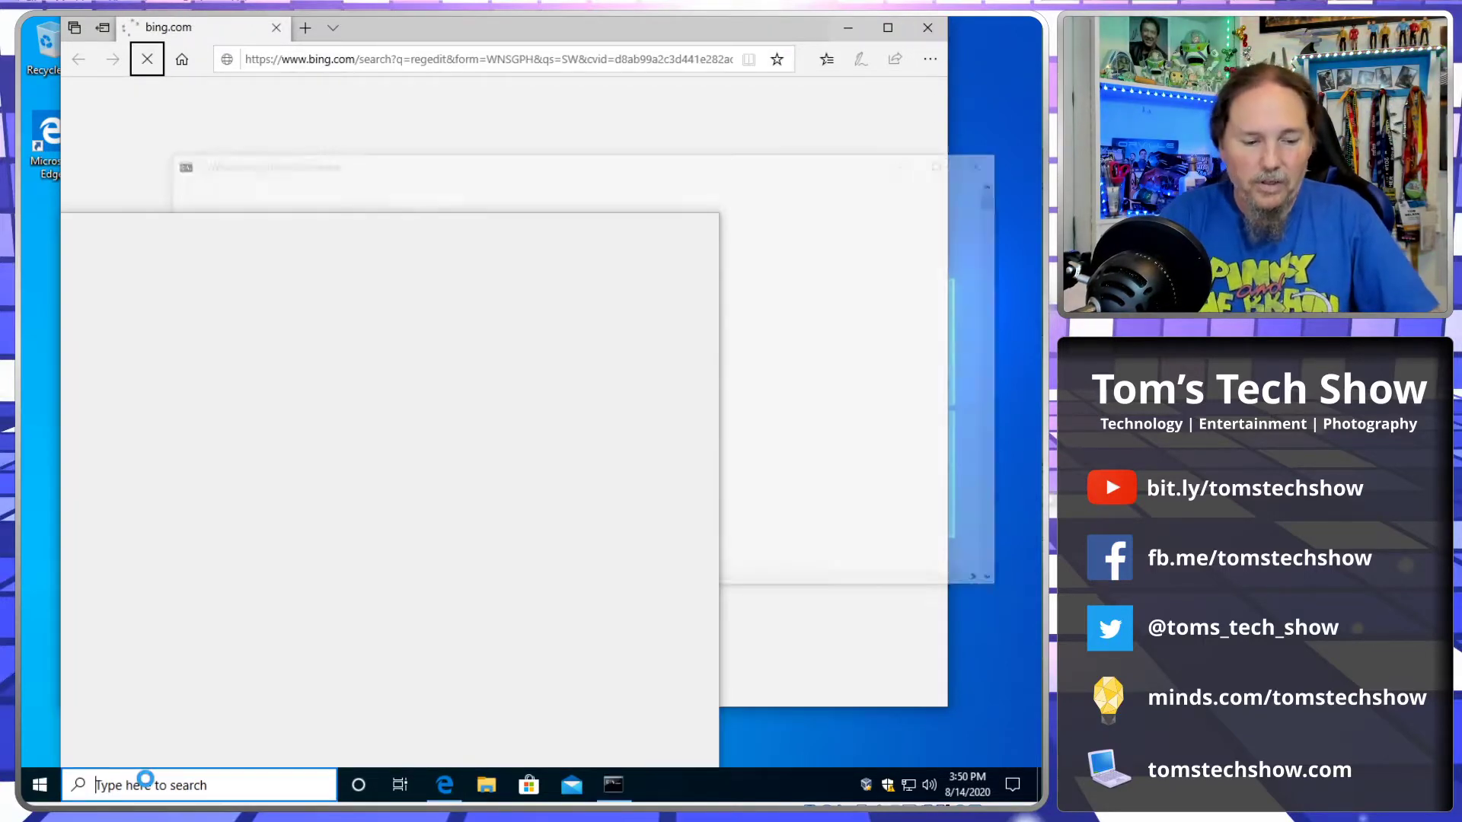
pyautogui.write('regedit')
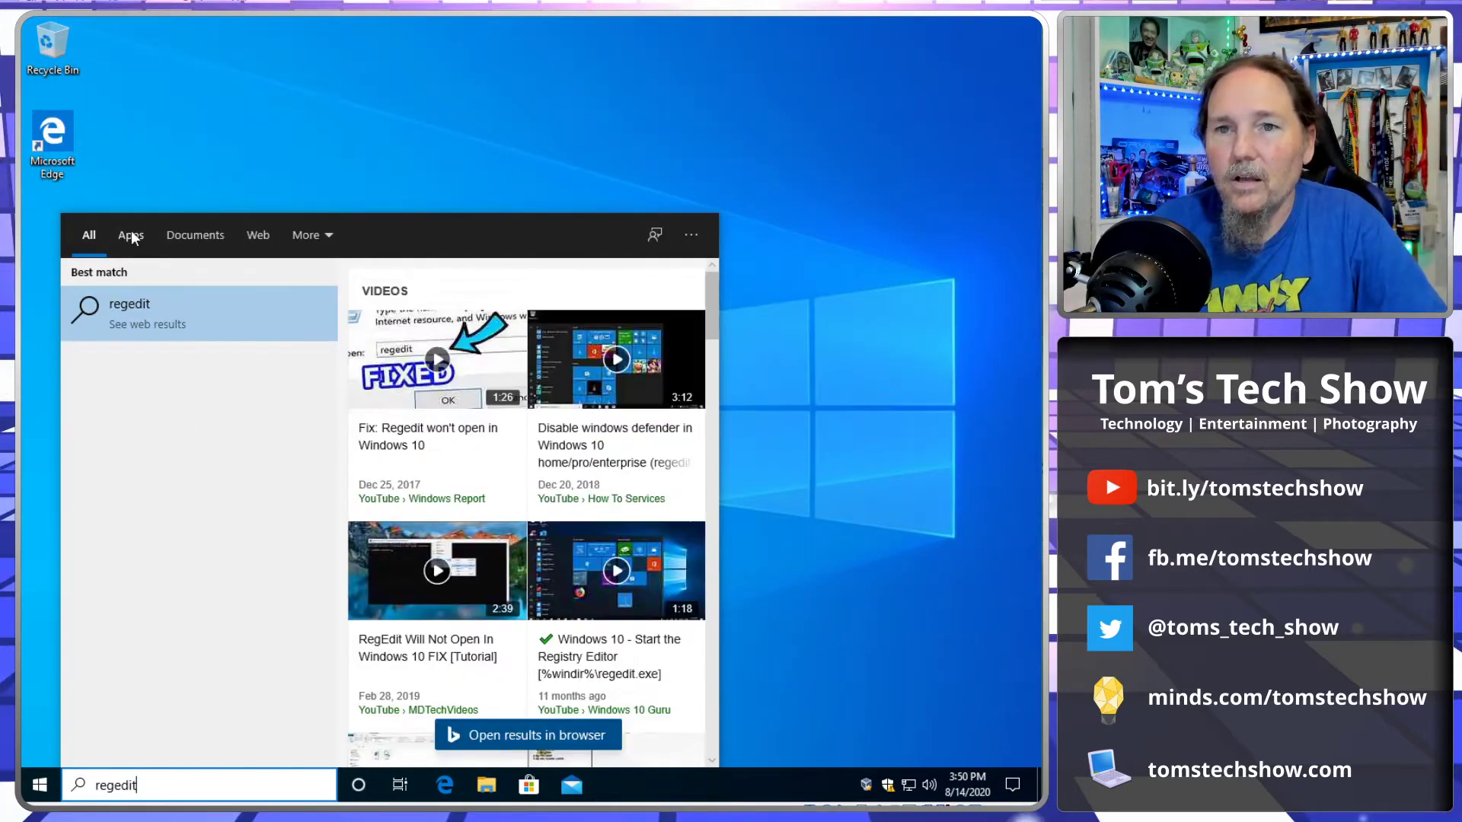
pyautogui.click(131, 235)
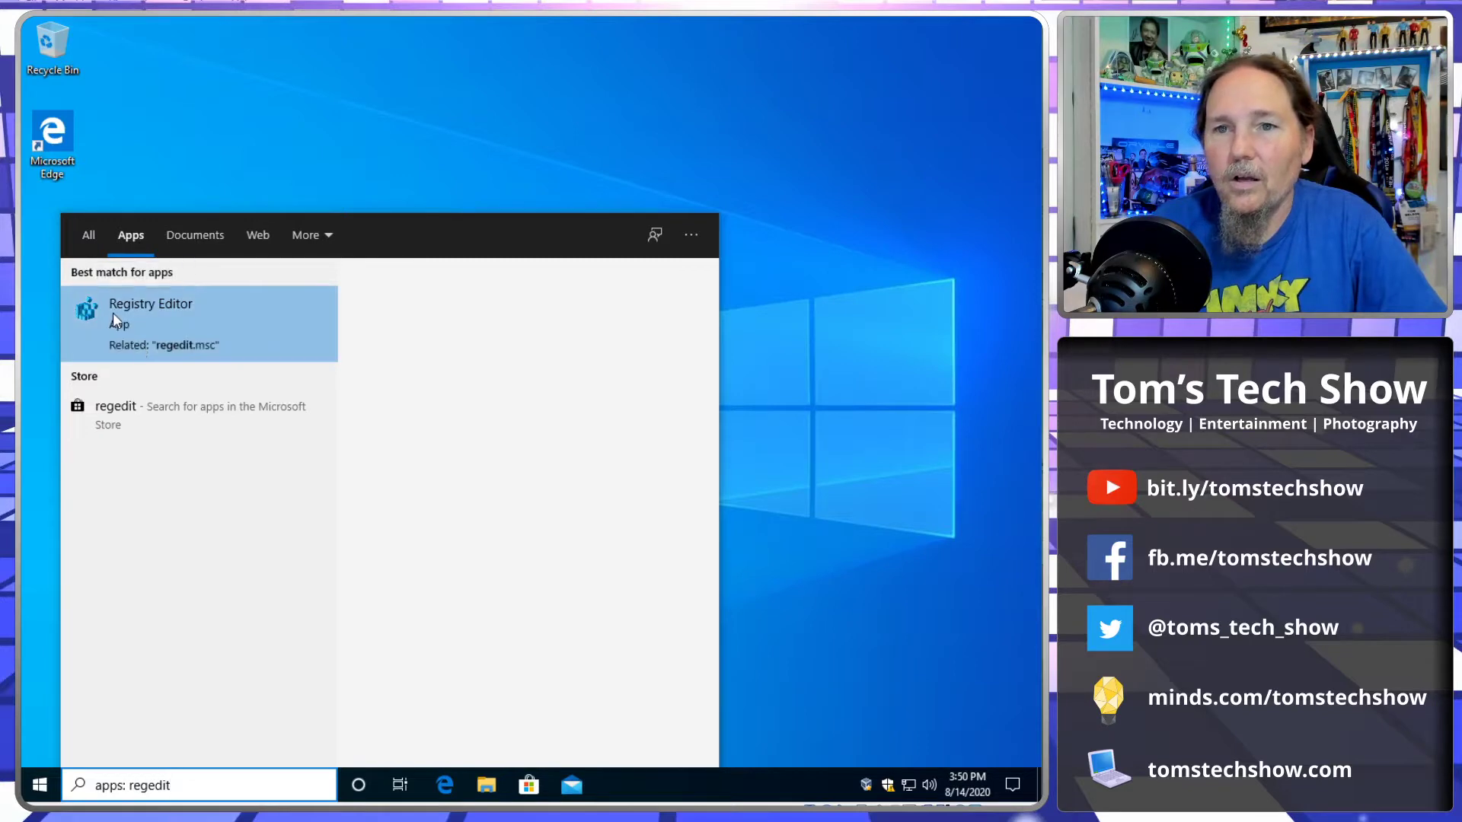
pyautogui.click(113, 313)
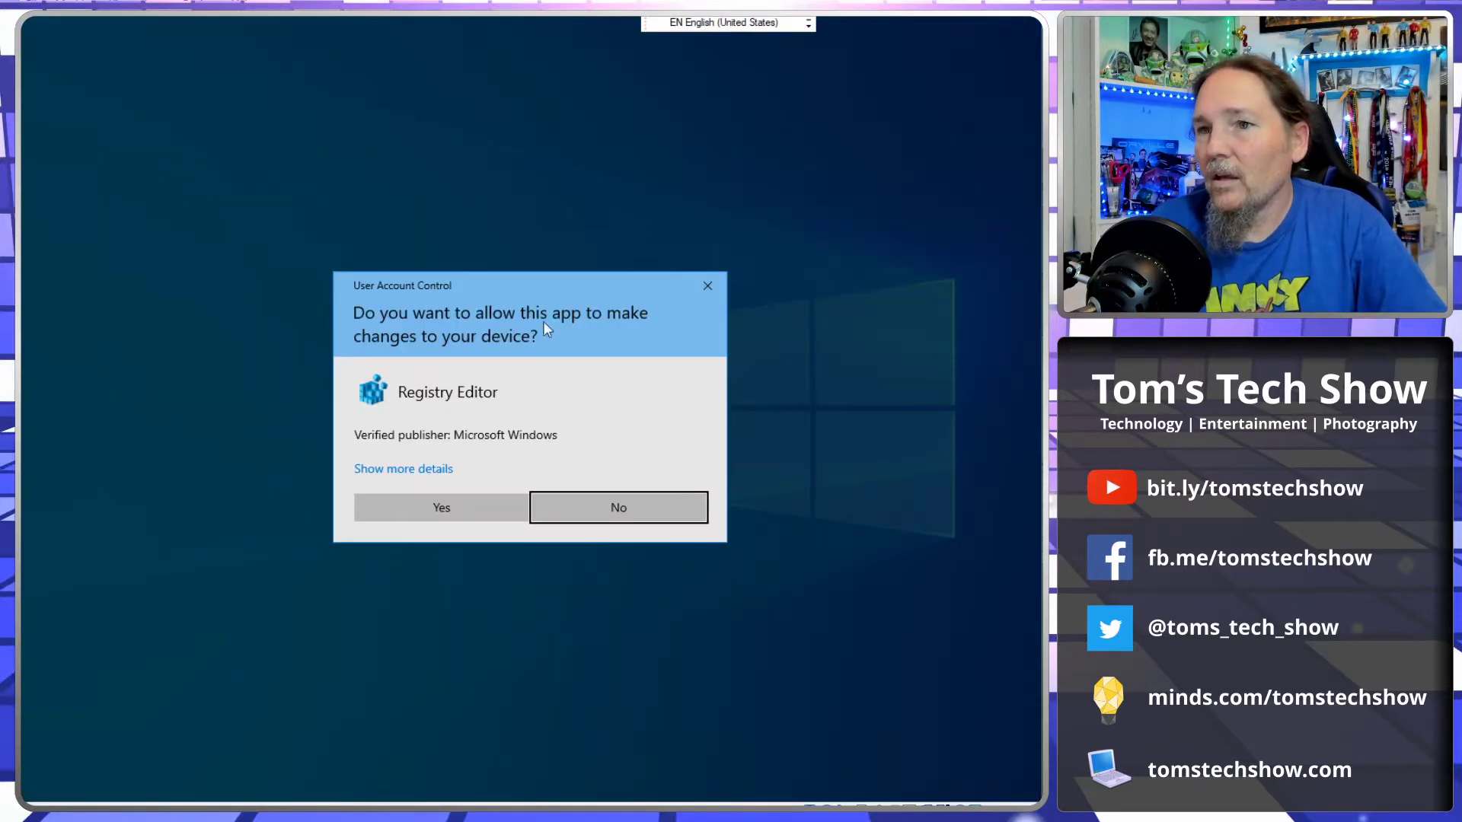
pyautogui.click(442, 506)
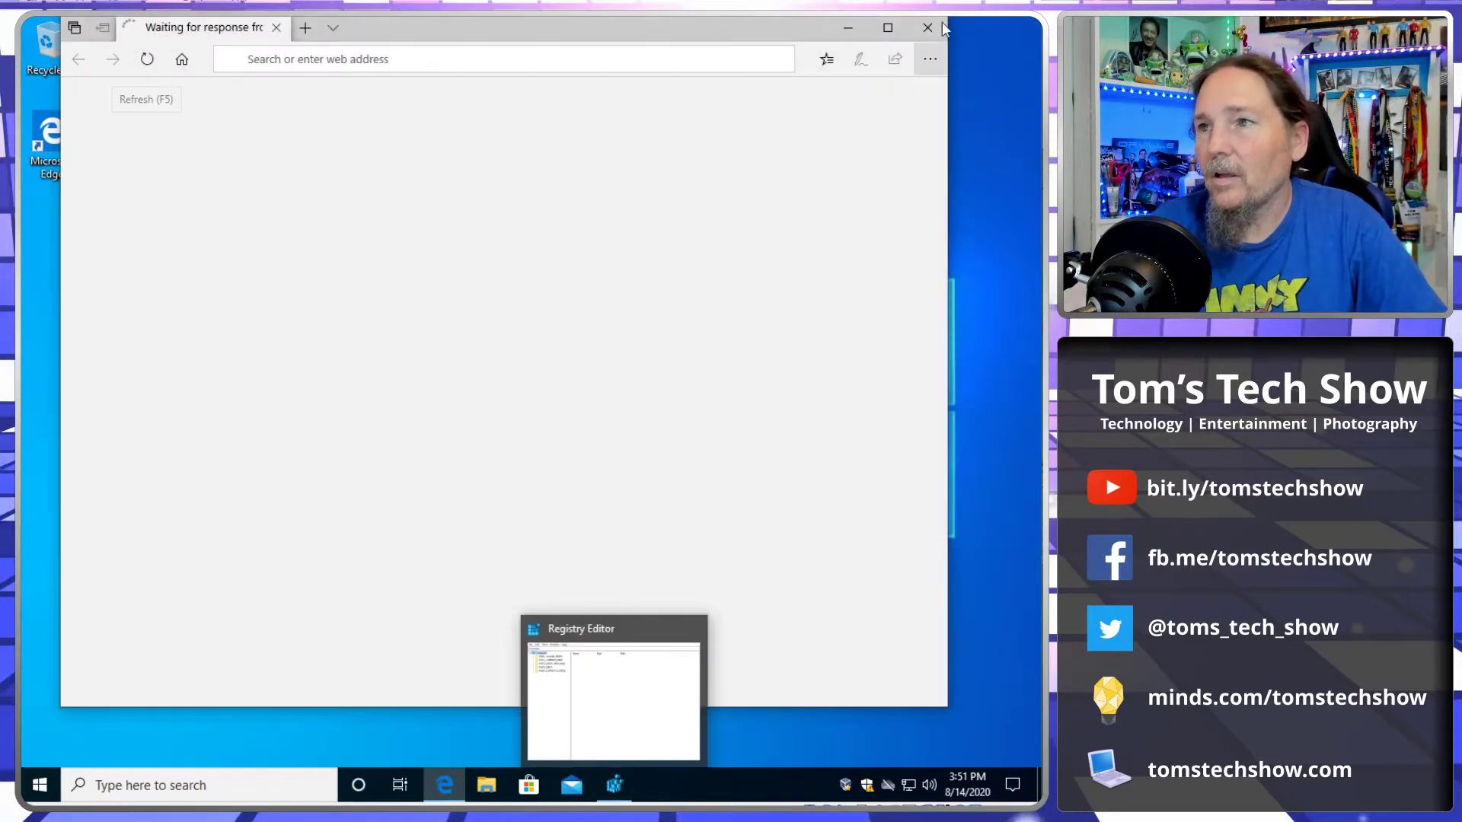
pyautogui.click(942, 28)
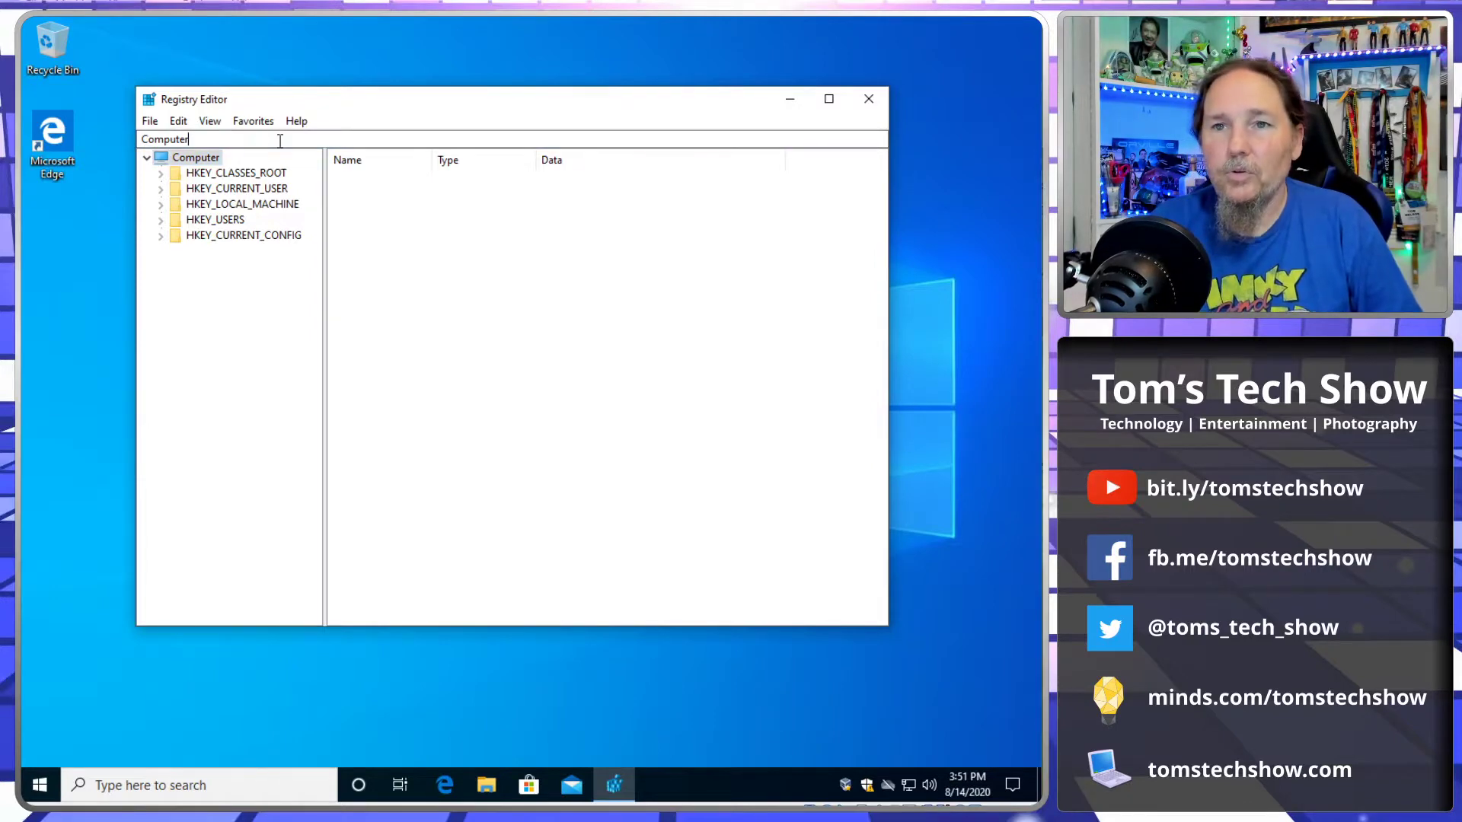
# Jump to HKEY_LOCAL_MACHINE\SOFTWARE\Policies\Microsoft\Windows\System by pasting the path into the address bar
pyautogui.moveTo(192, 139); pyautogui.dragTo(116, 137)
pyautogui.write('HKEY_LOCAL_MACHINE\\SOFTWARE\\Policies\\Microsoft\\Windows\\System')
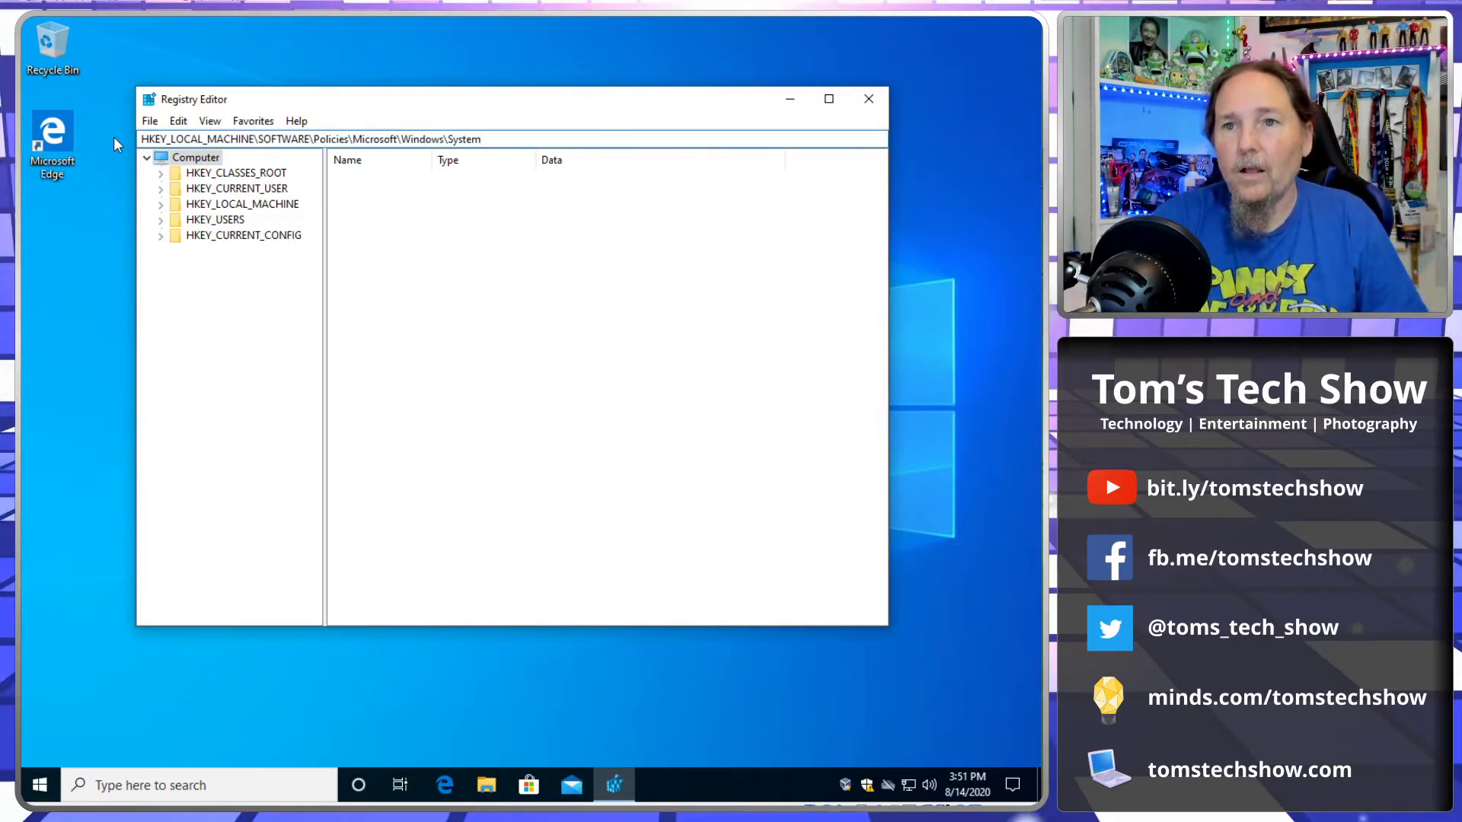
pyautogui.press('Return')
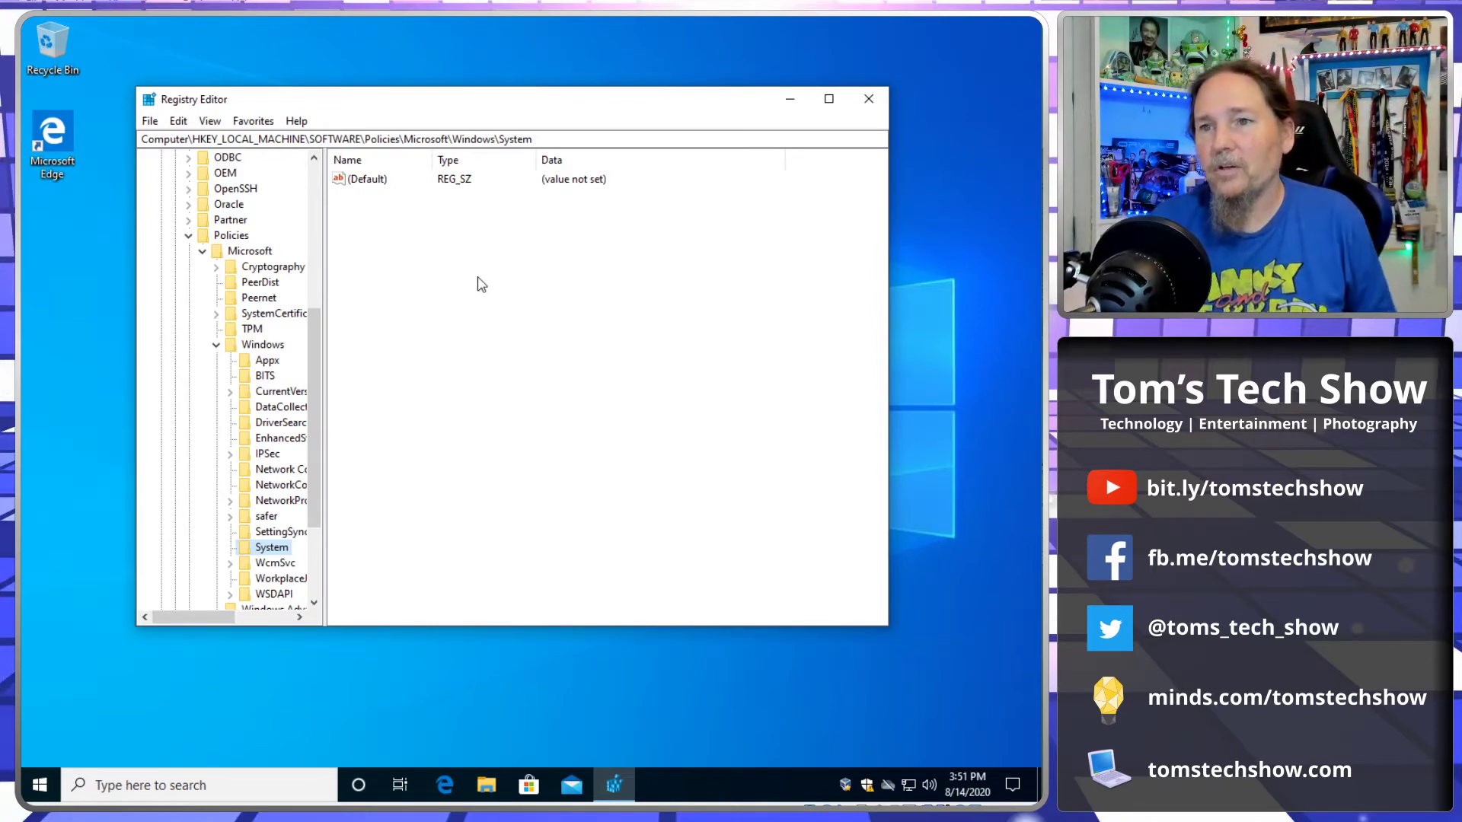
# Create a DWORD (32-bit) value named DisableLogonBackgroundImage in the System key and set it to 1
pyautogui.moveTo(322, 382); pyautogui.dragTo(395, 381)
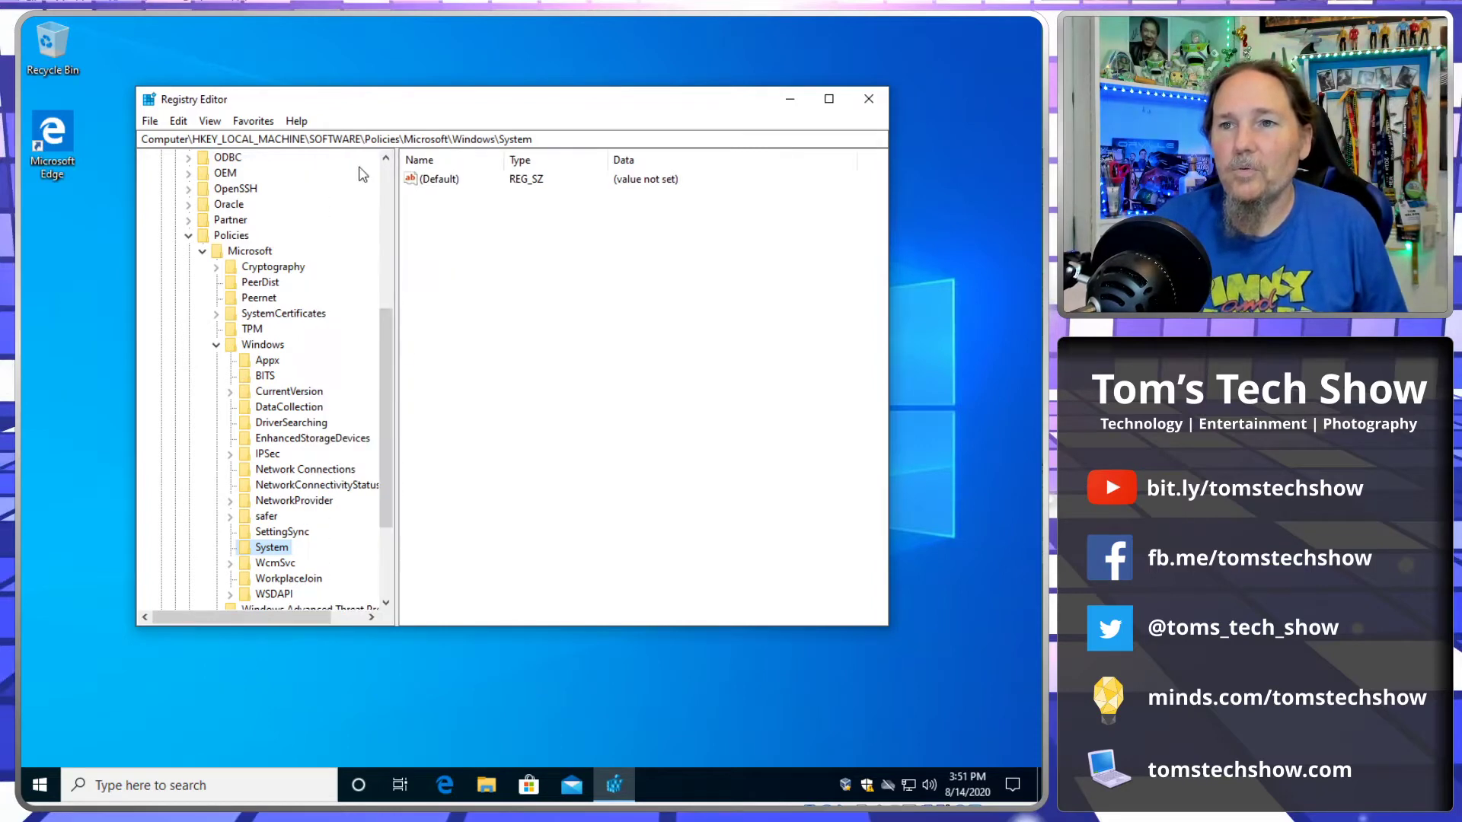
pyautogui.rightClick(485, 259)
pyautogui.moveTo(548, 274)
pyautogui.click(636, 330)
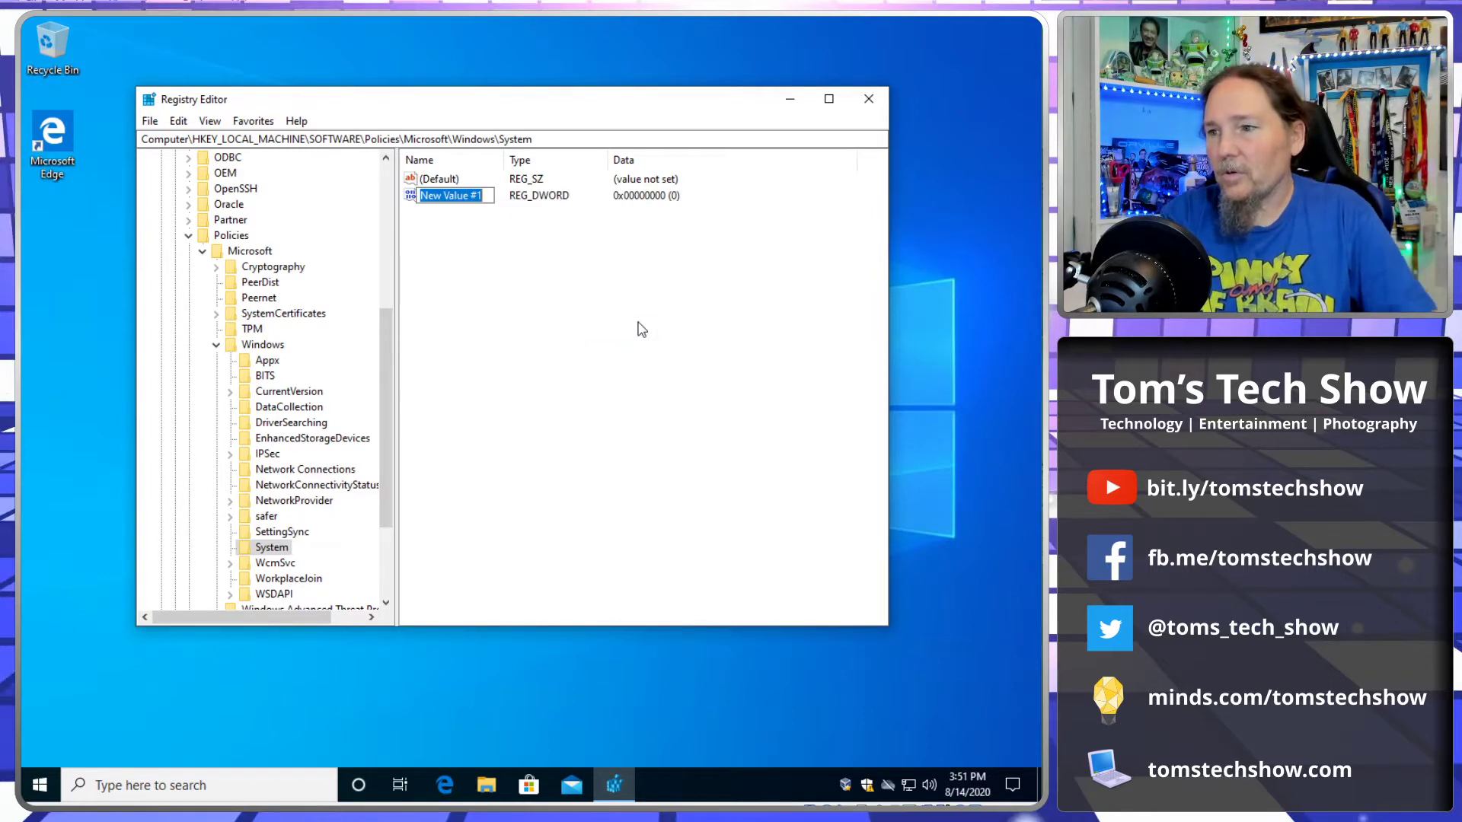
pyautogui.write('Disable')
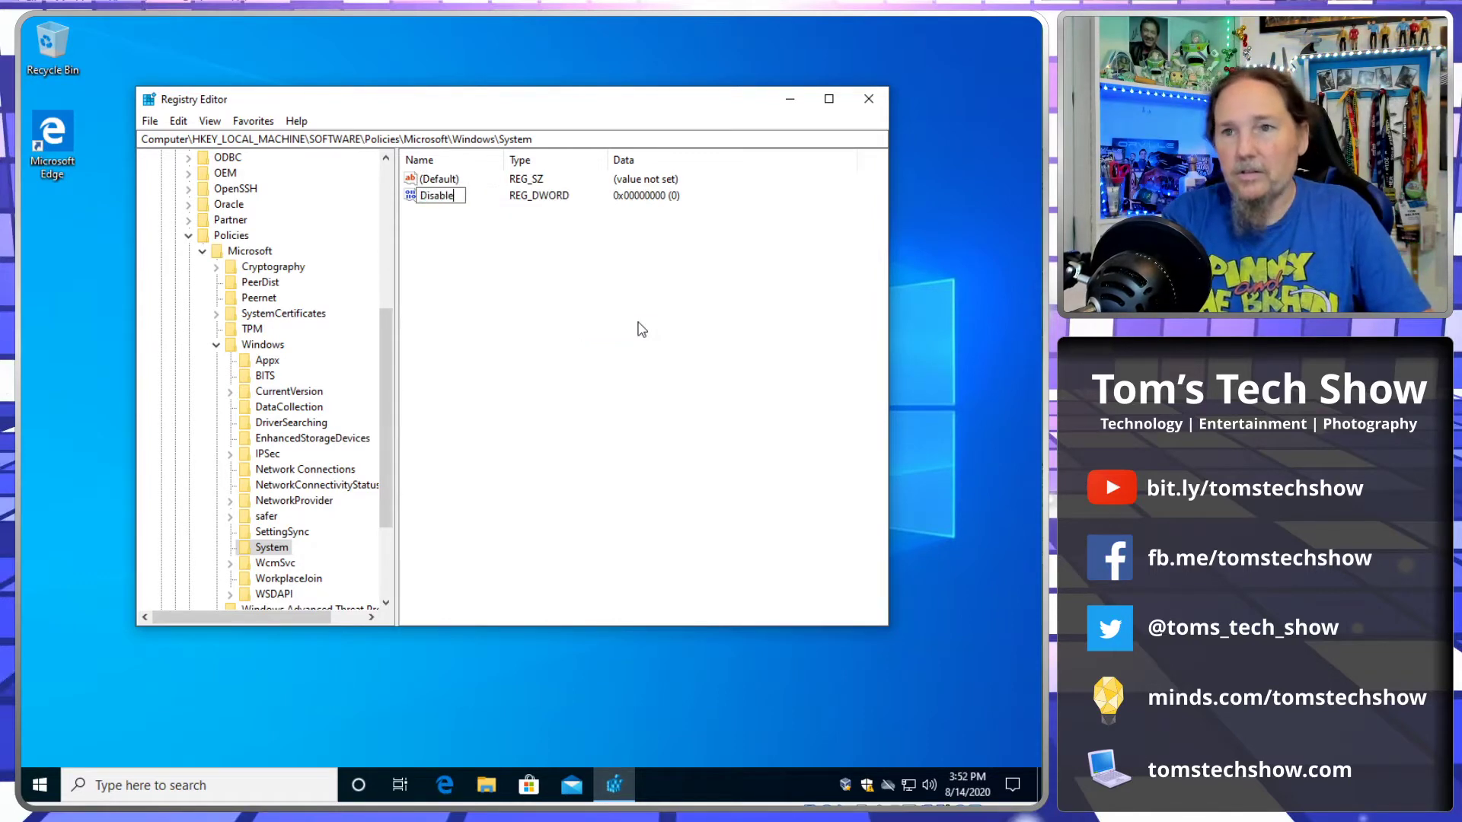
pyautogui.write('Login')
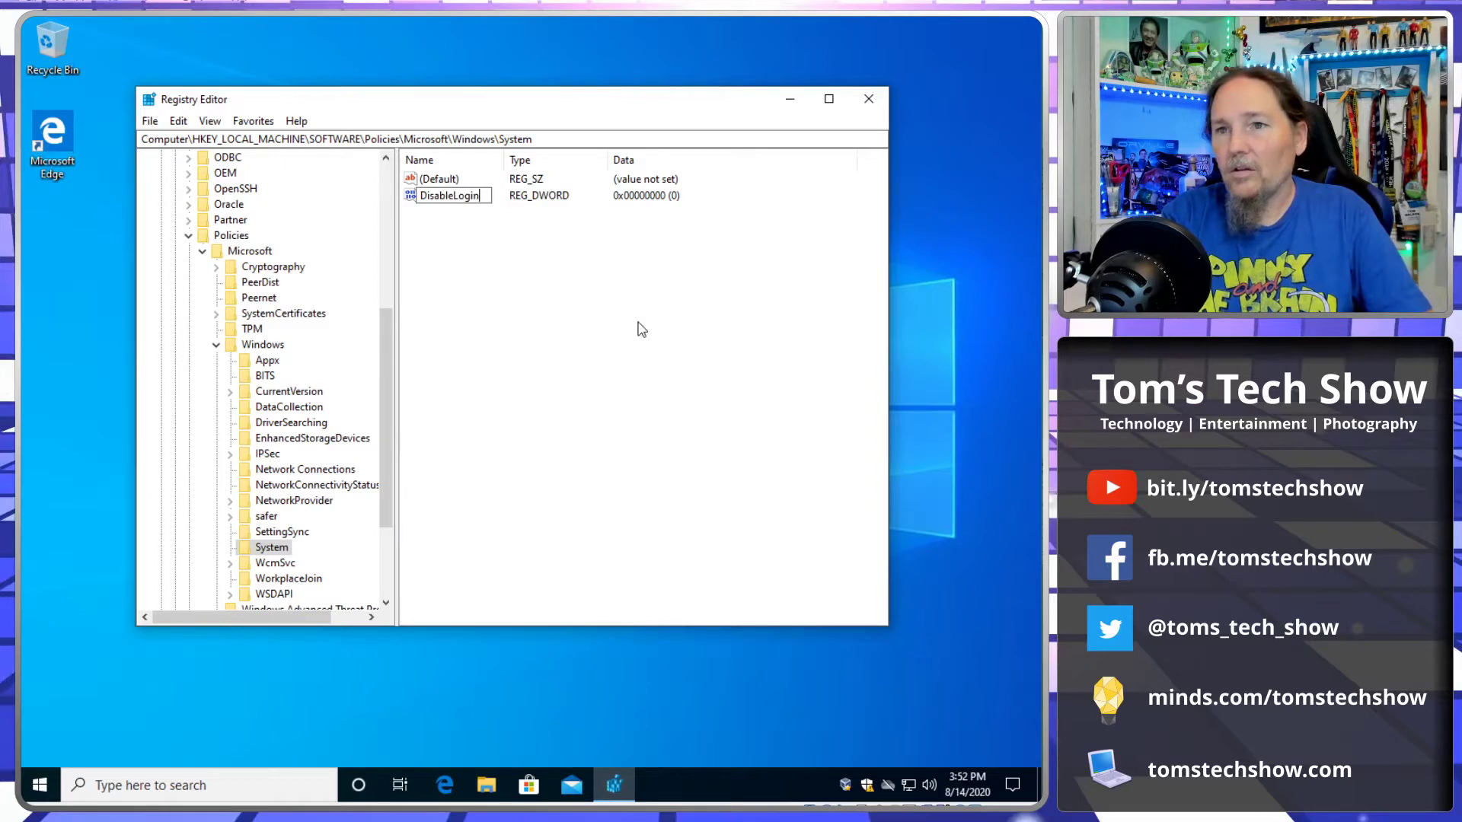
pyautogui.write('Back')
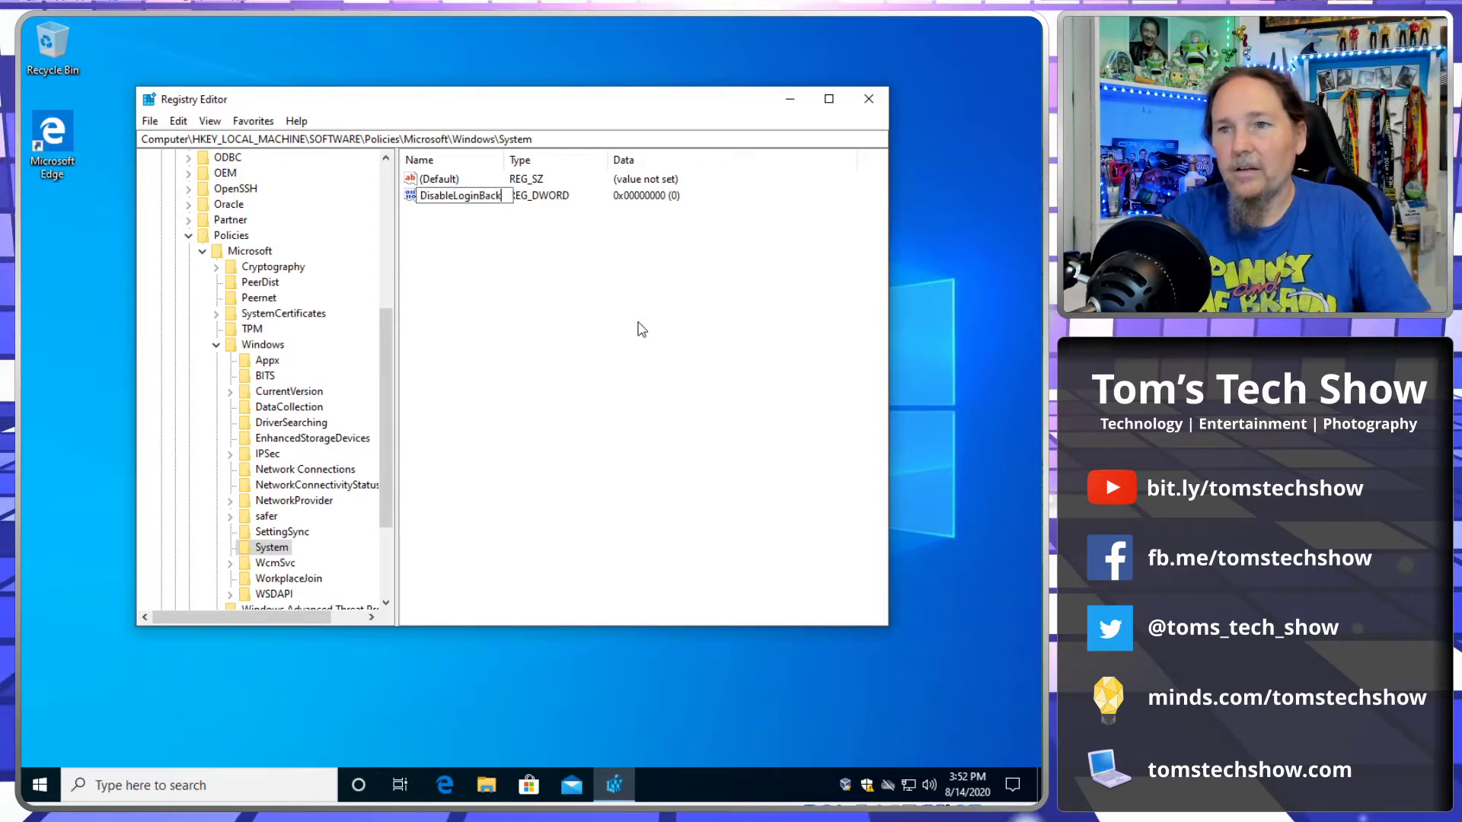
pyautogui.press('BackSpace')
pyautogui.press('BackSpace')
pyautogui.press('BackSpace')
pyautogui.press('BackSpace')
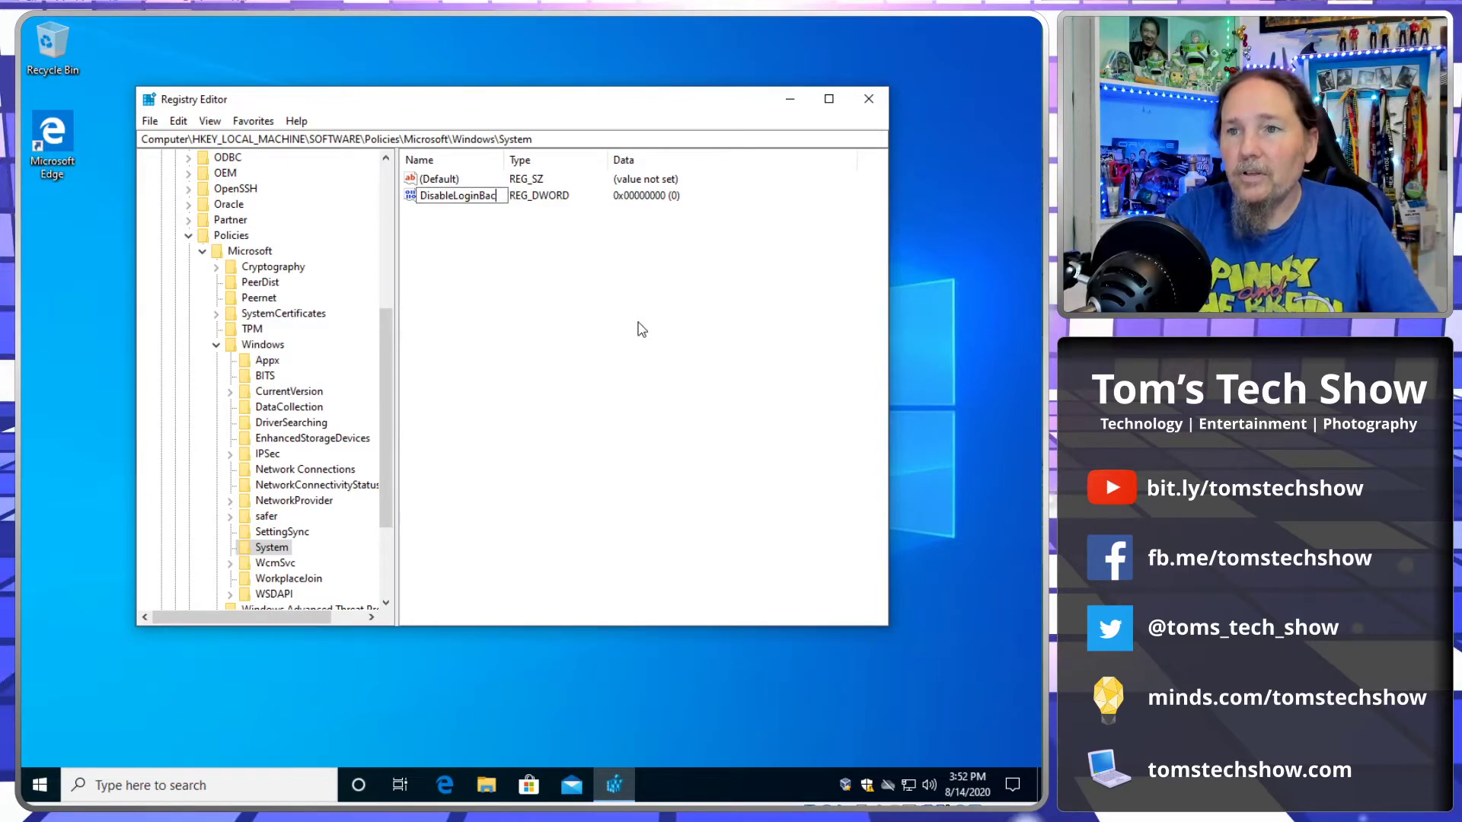
pyautogui.press('BackSpace')
pyautogui.press('BackSpace')
pyautogui.write('on')
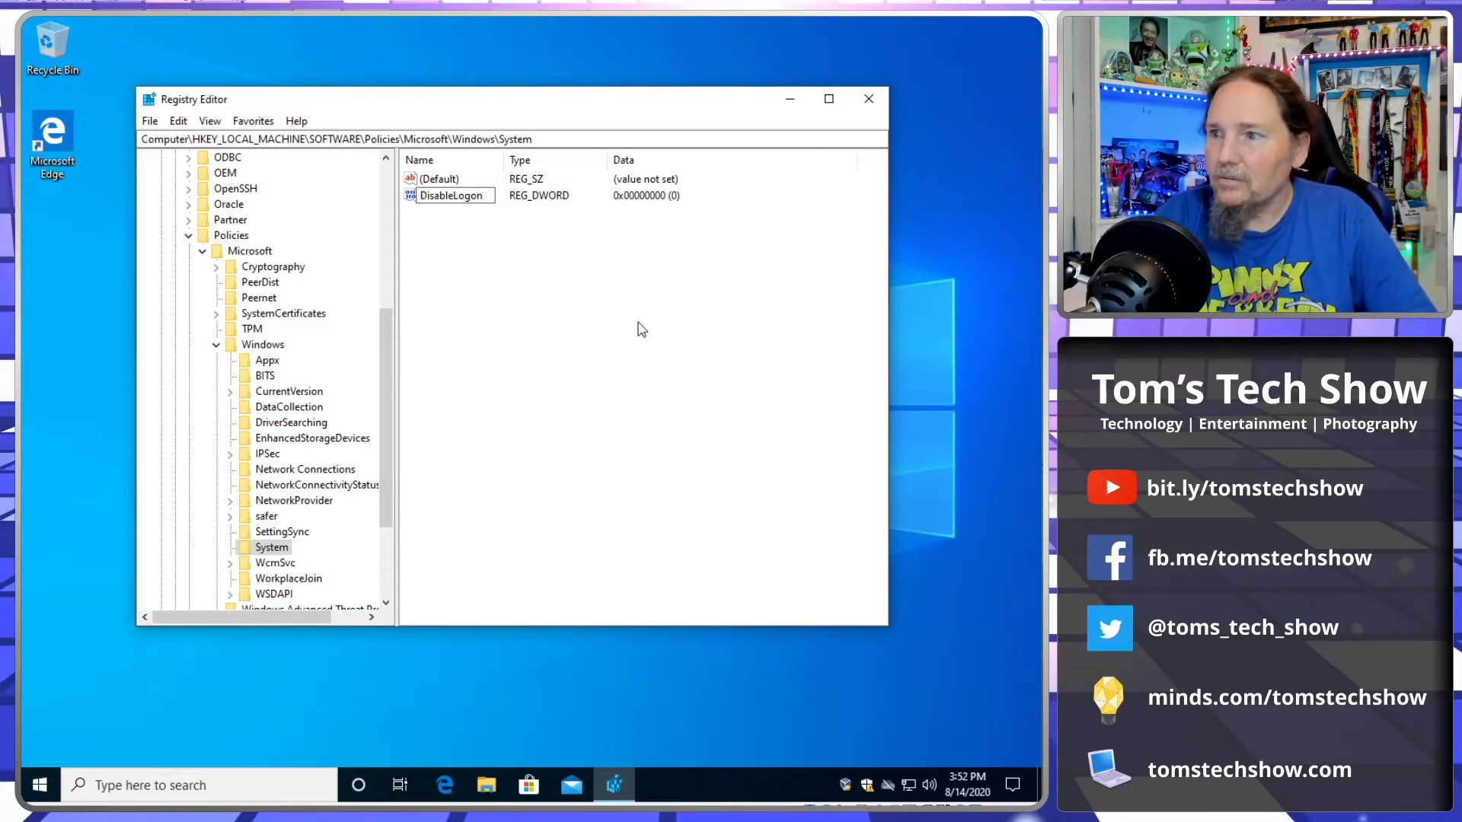
pyautogui.write('Backgrou')
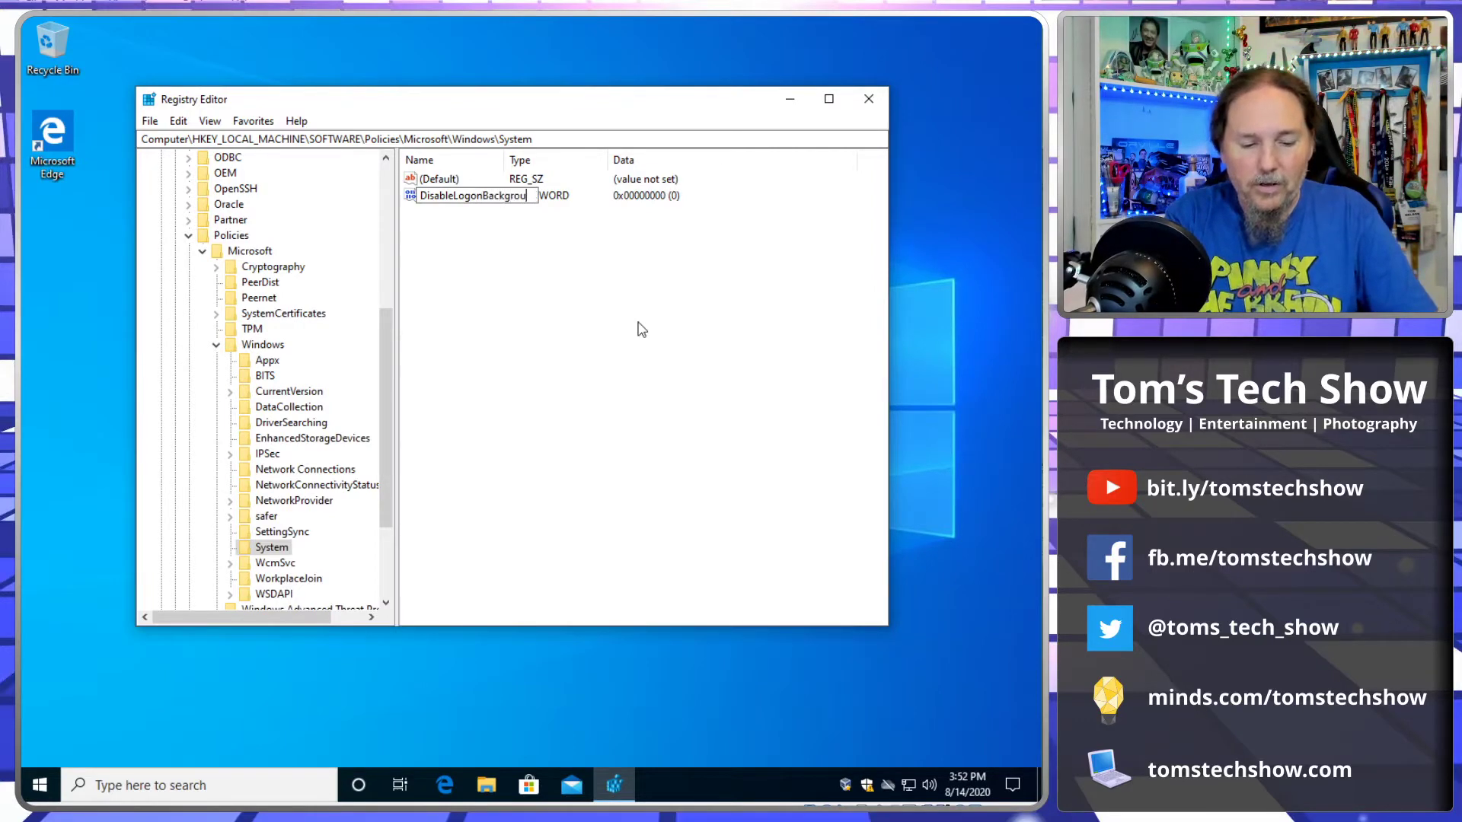
pyautogui.write('ndImage')
pyautogui.press('Return')
pyautogui.press('Return')
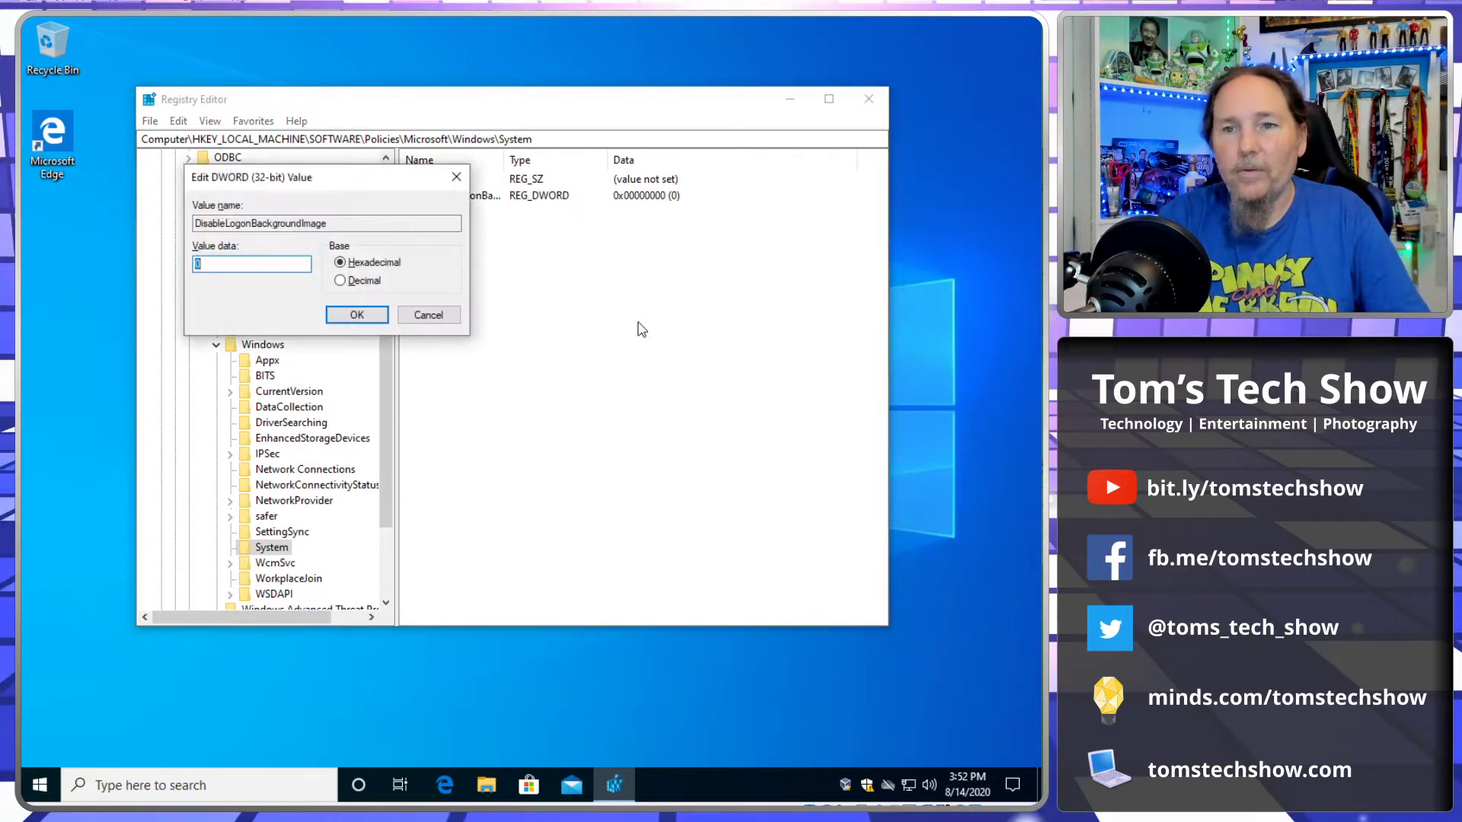
pyautogui.write('1')
pyautogui.press('Return')
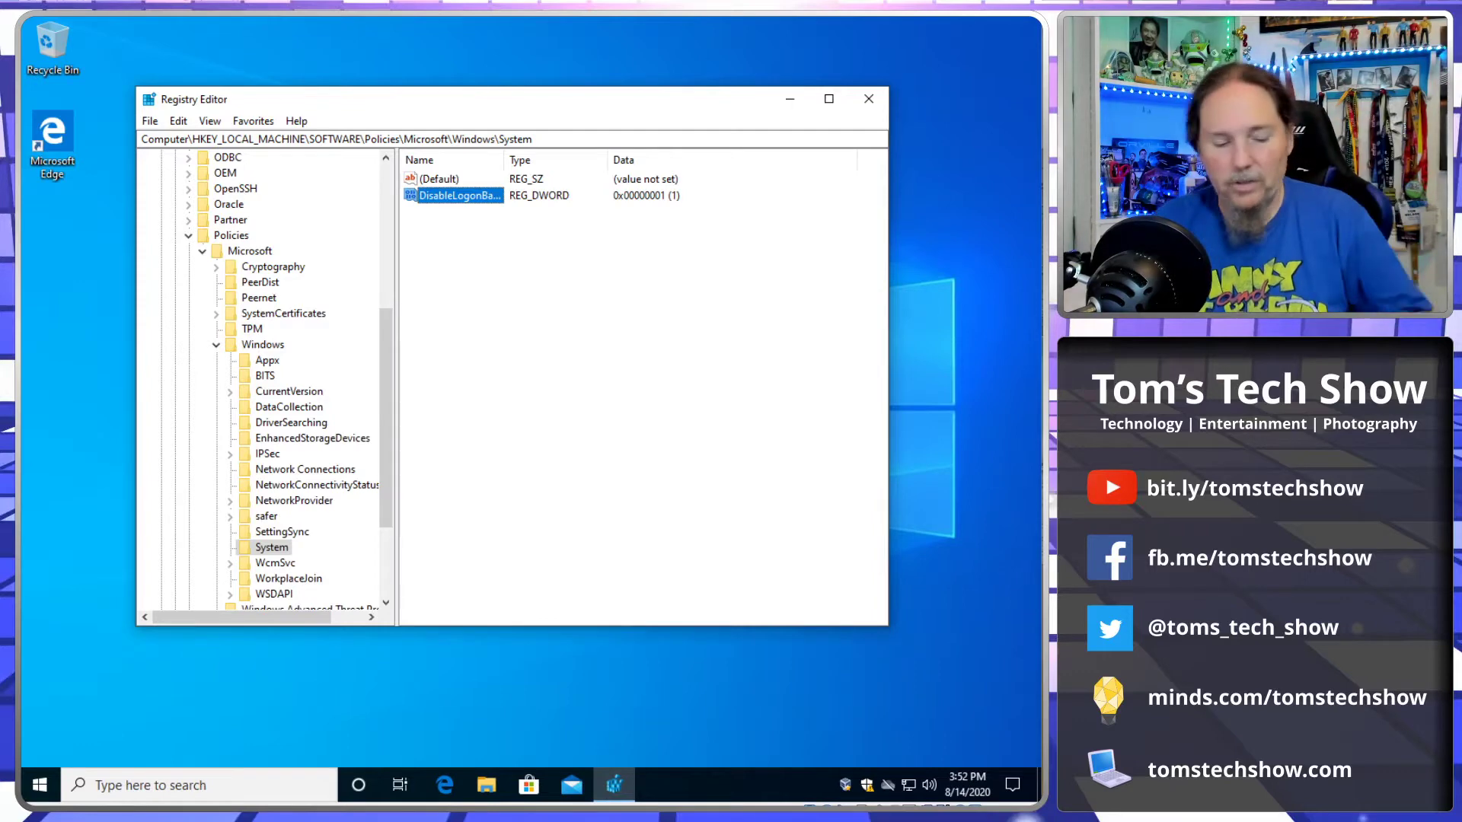
# Go to HKEY_LOCAL_MACHINE\SOFTWARE\Policies\Microsoft\Windows by pasting its path into the address bar
pyautogui.click(559, 139)
pyautogui.moveTo(558, 139); pyautogui.dragTo(125, 131)
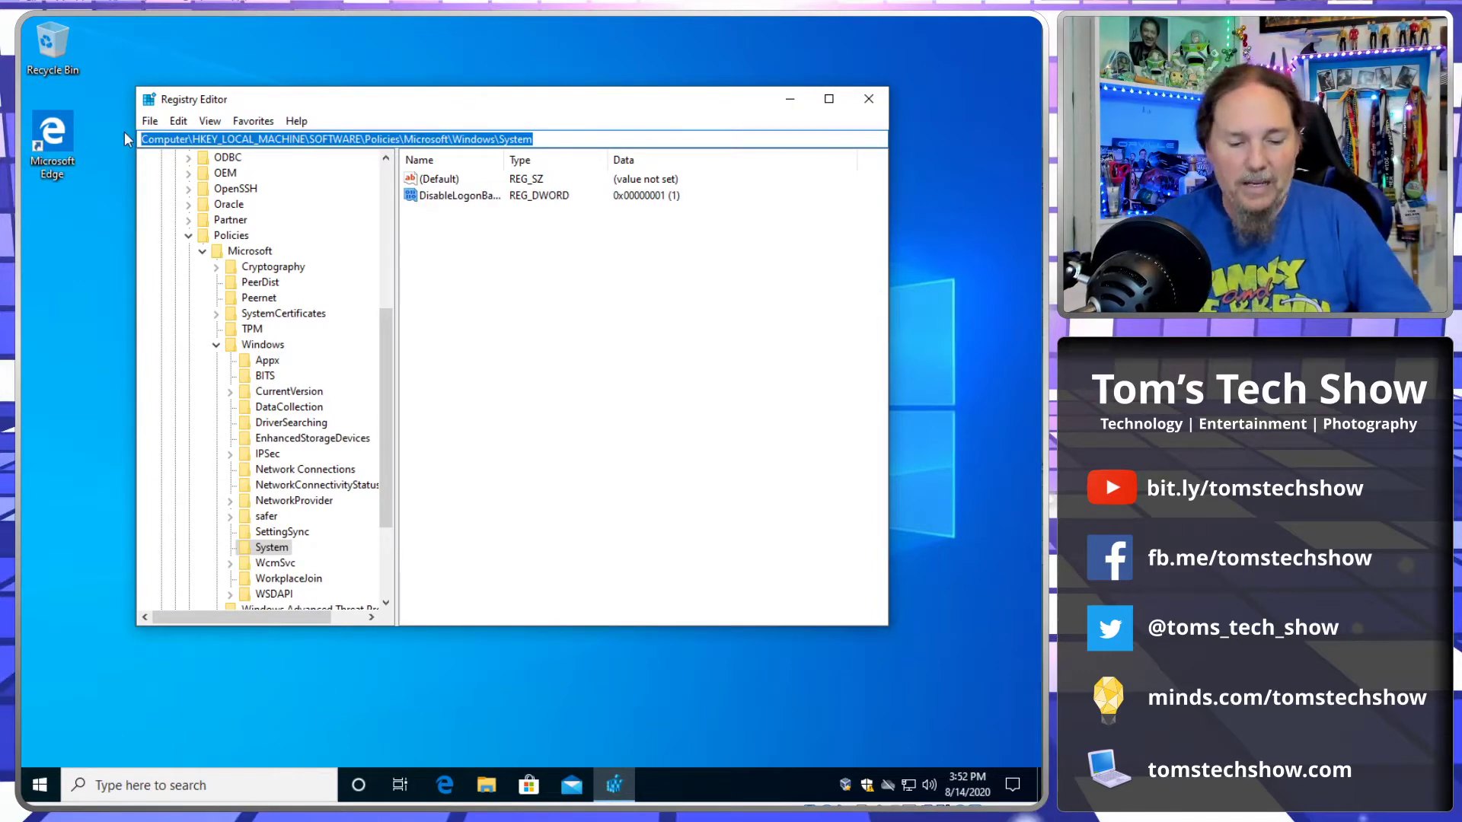
pyautogui.write('HKEY_LOCAL_MACHINE\\SOFTWARE\\Policies\\Microsoft\\Windows\\Personalization')
pyautogui.press('Escape')
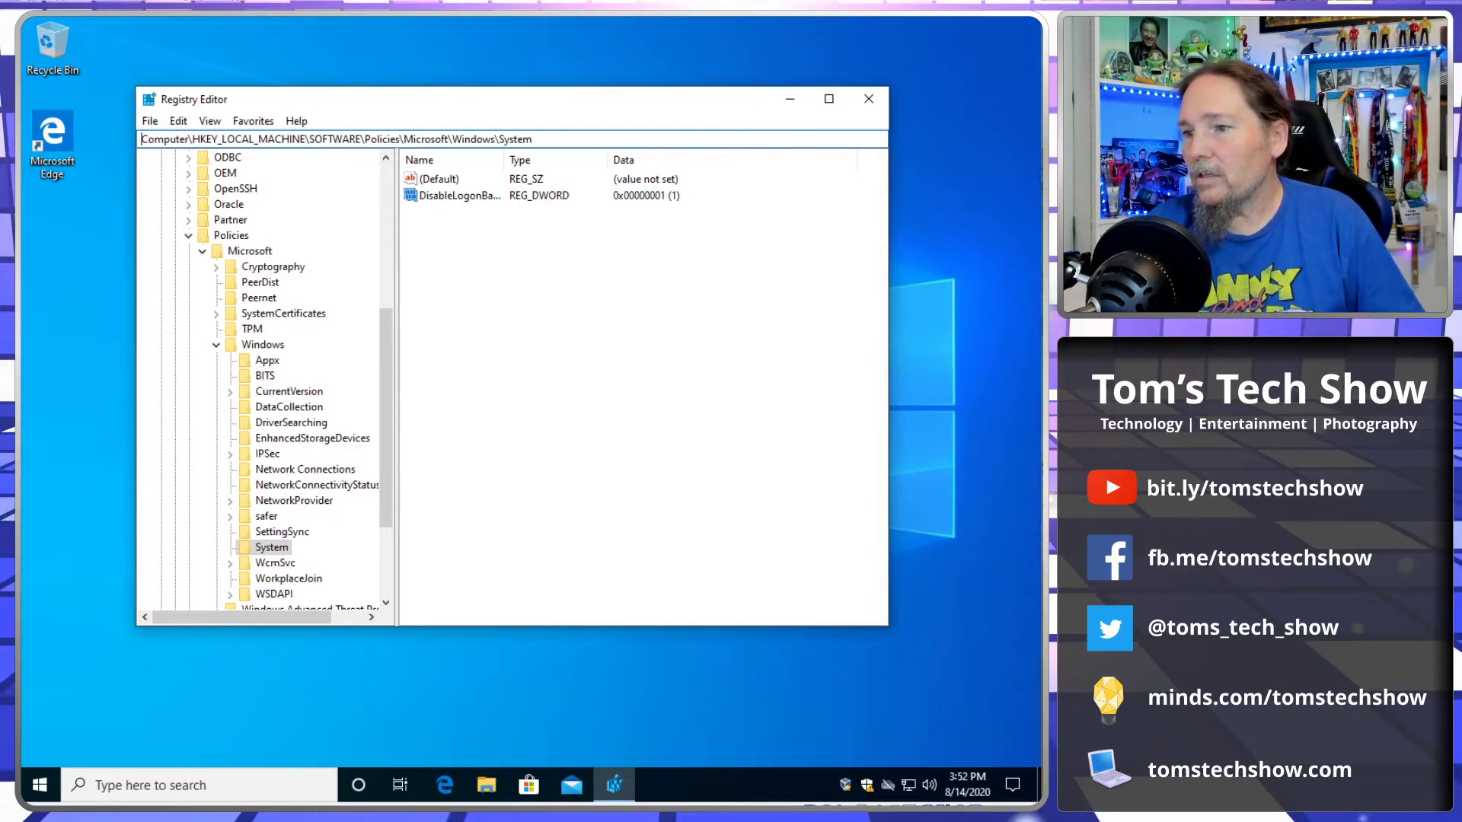
pyautogui.click(561, 135)
pyautogui.hotkey('ctrl', 'a')
pyautogui.write('HKEY_LOCAL_MACHINE\\SOFTWARE\\Policies\\Microsoft\\Windows')
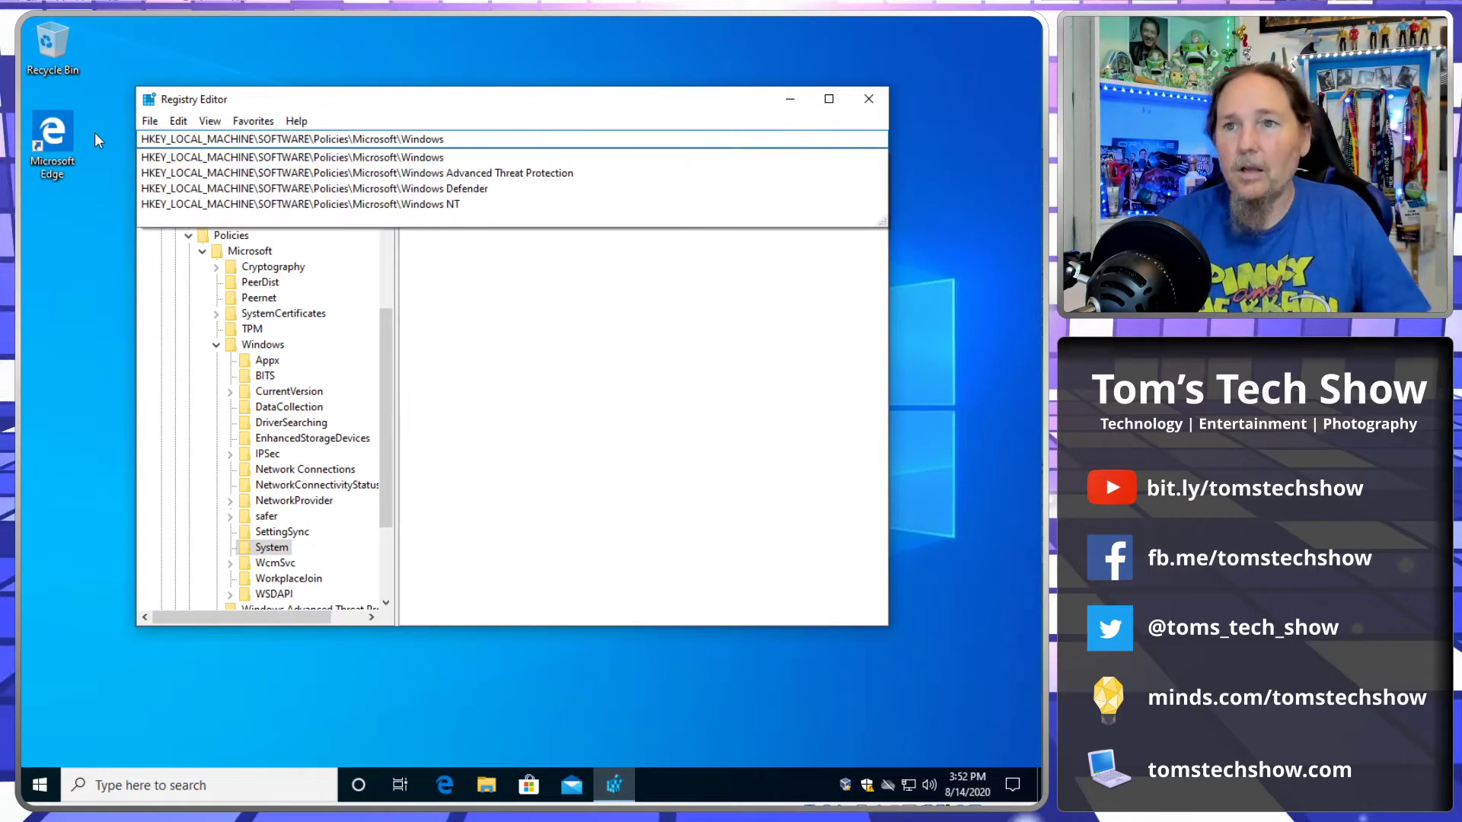
pyautogui.press('Return')
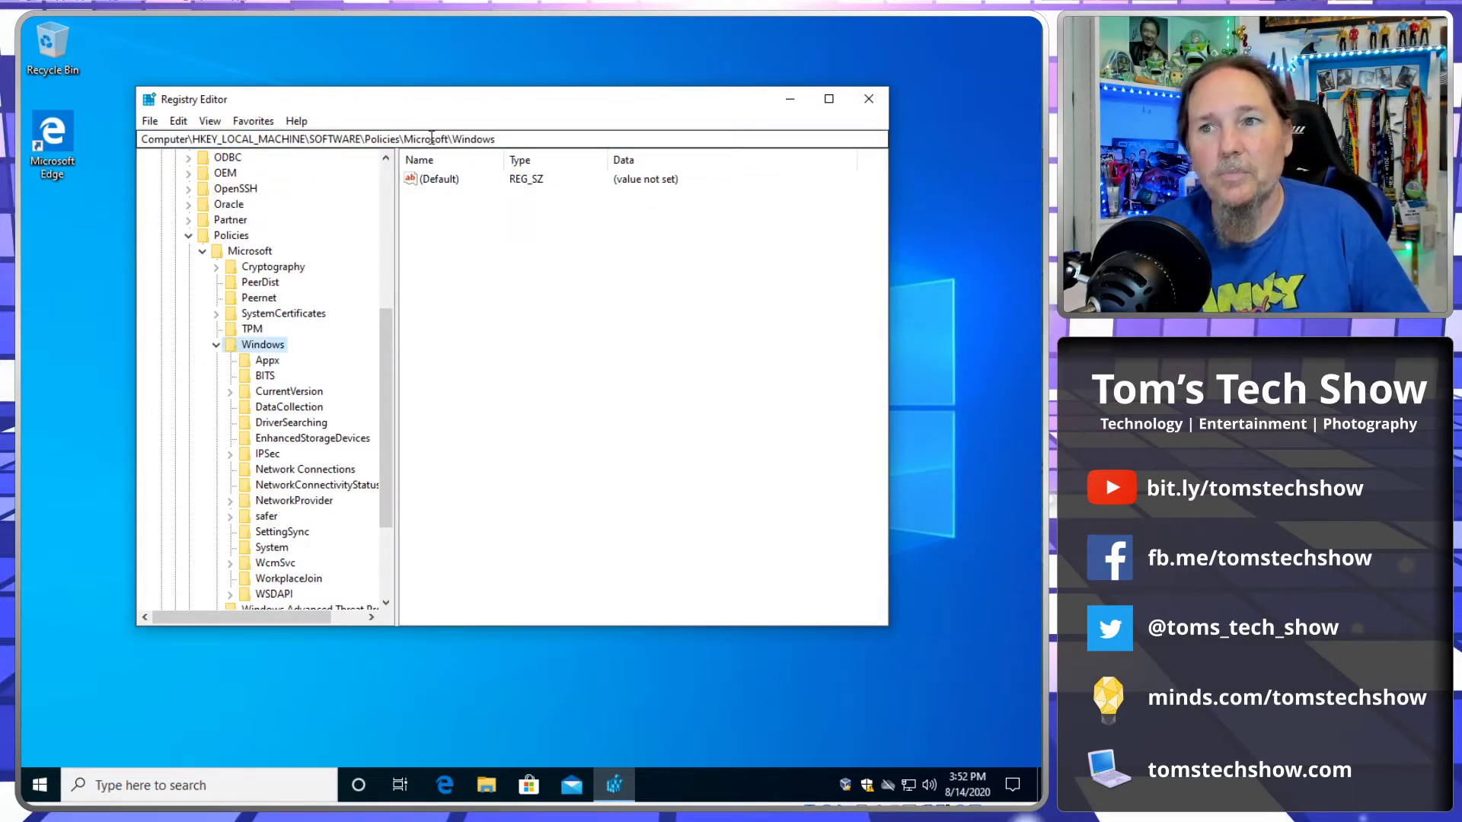
# Create a new subkey named Personalization under the Windows policies key
pyautogui.rightClick(269, 345)
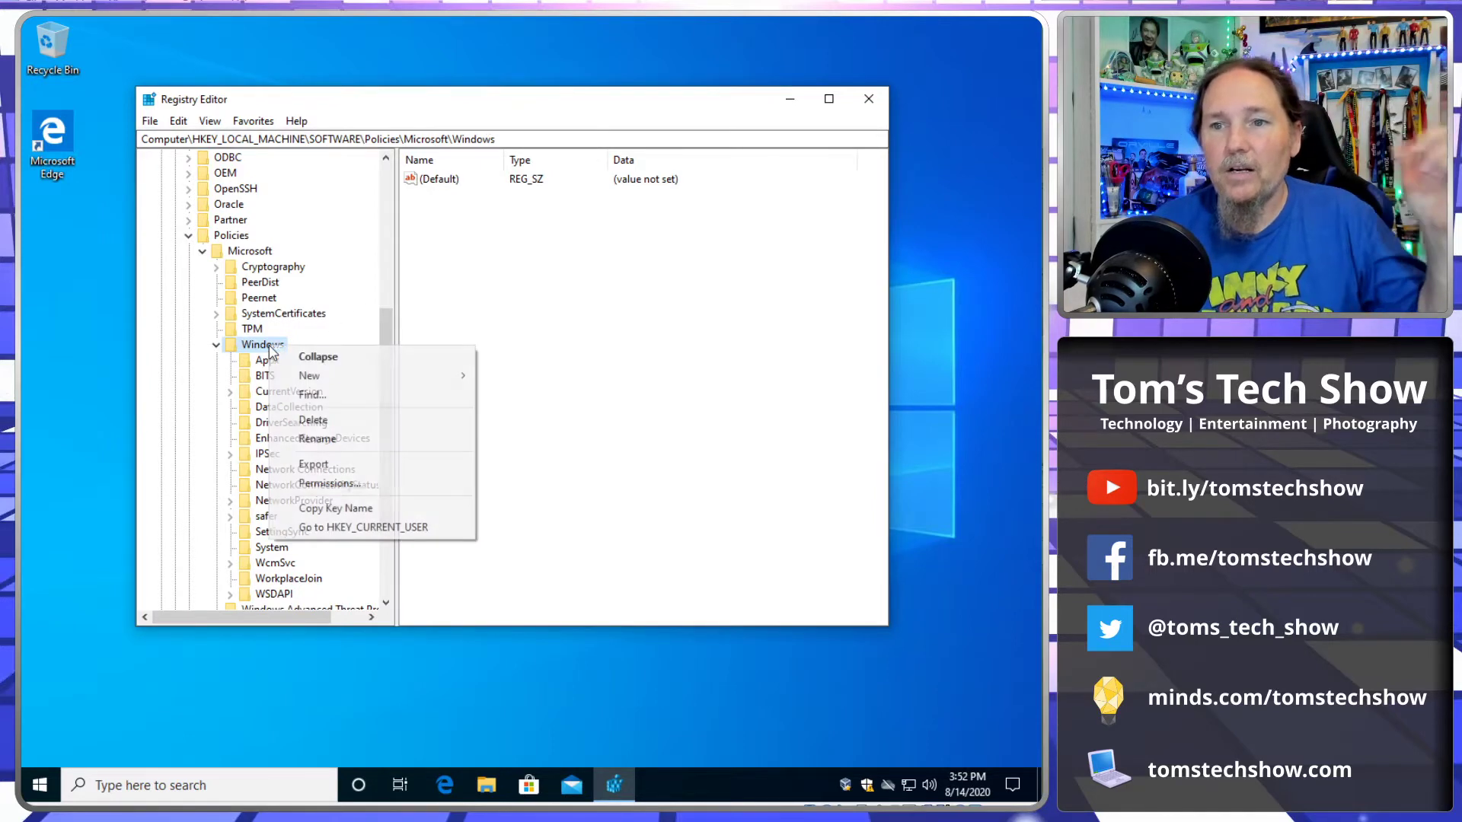
pyautogui.moveTo(315, 377)
pyautogui.click(496, 376)
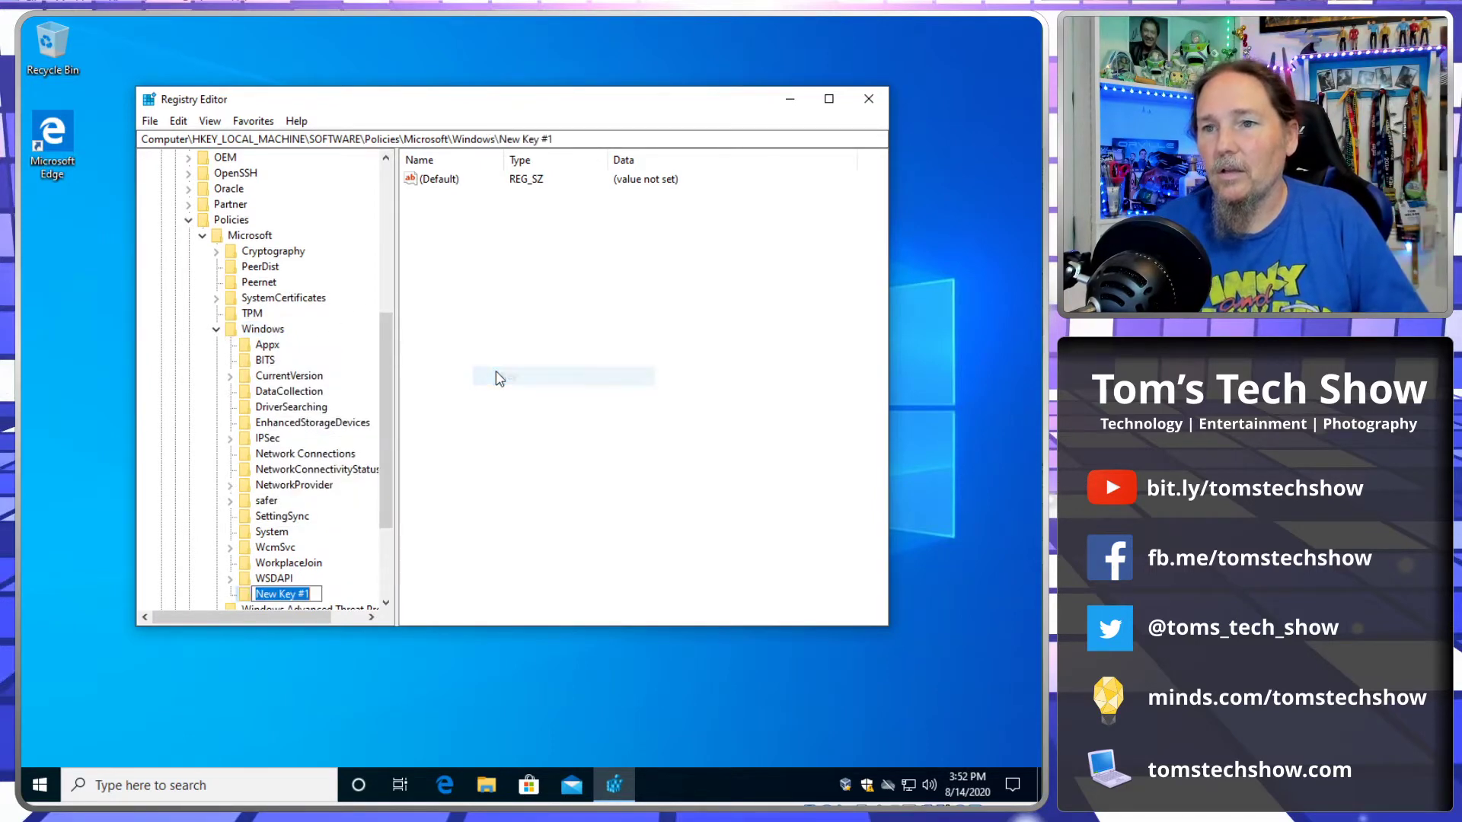
pyautogui.write('Per')
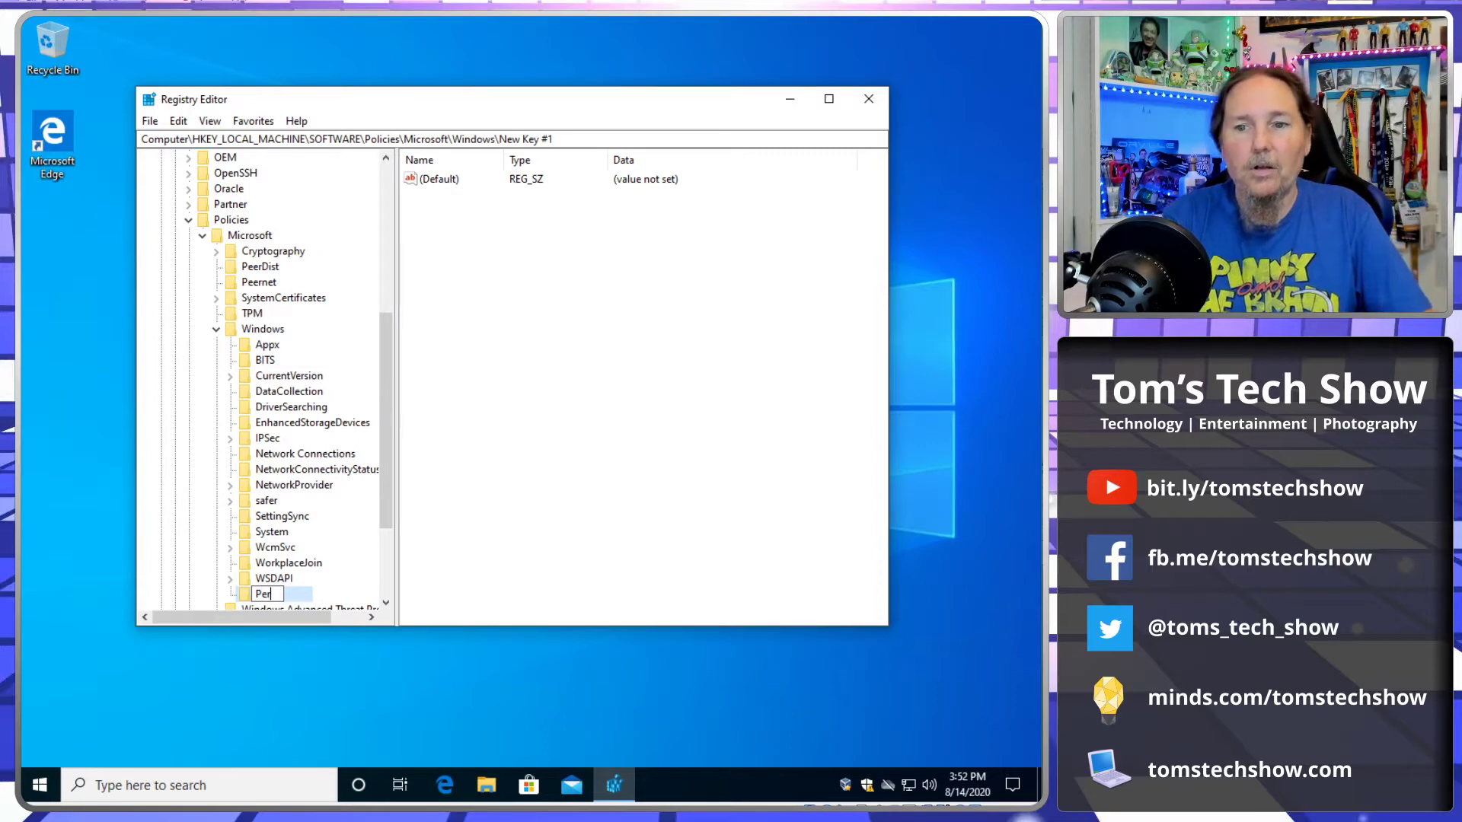
pyautogui.write('sonaliz')
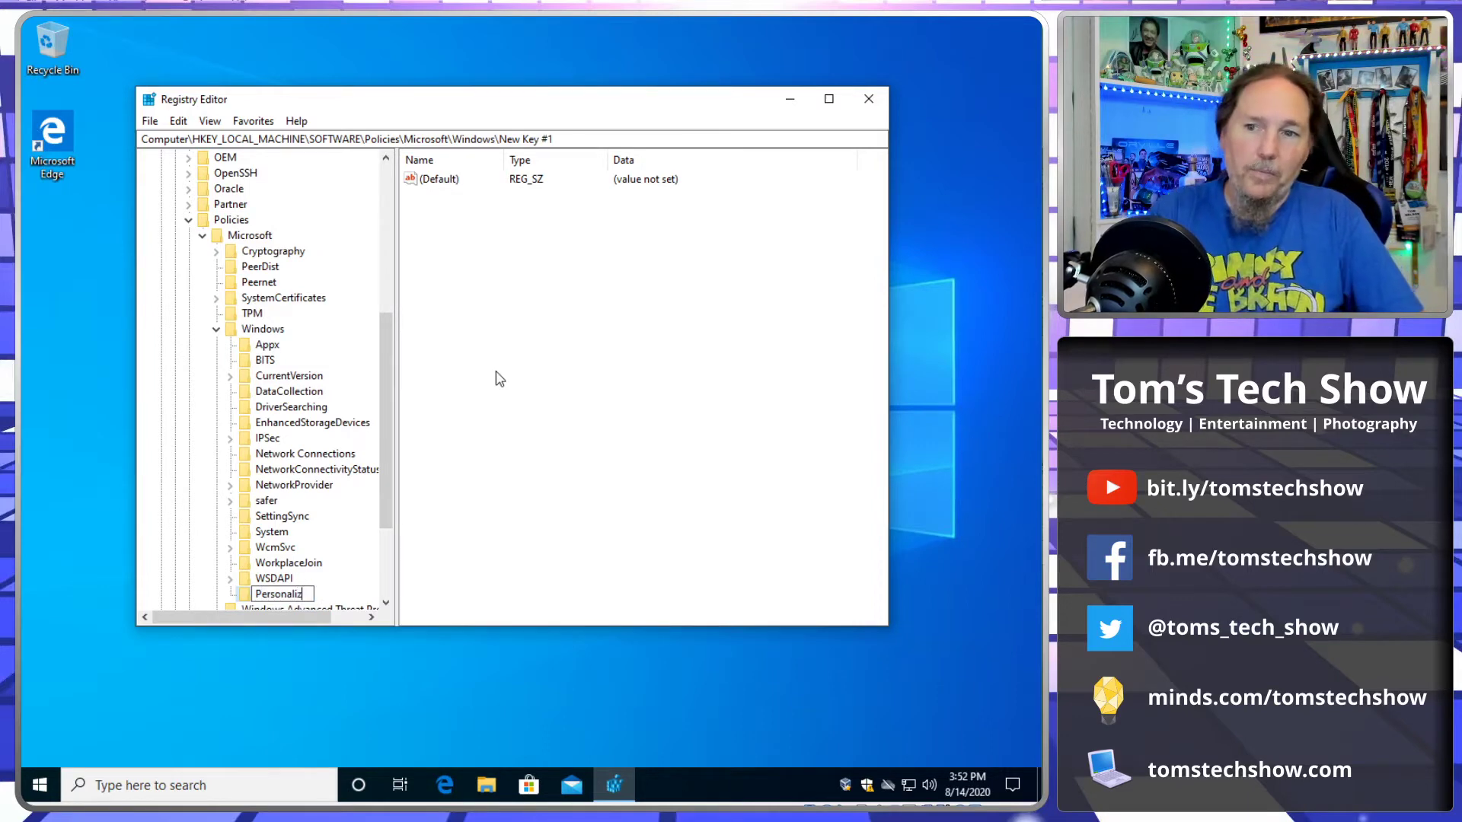
pyautogui.write('ation')
pyautogui.press('Return')
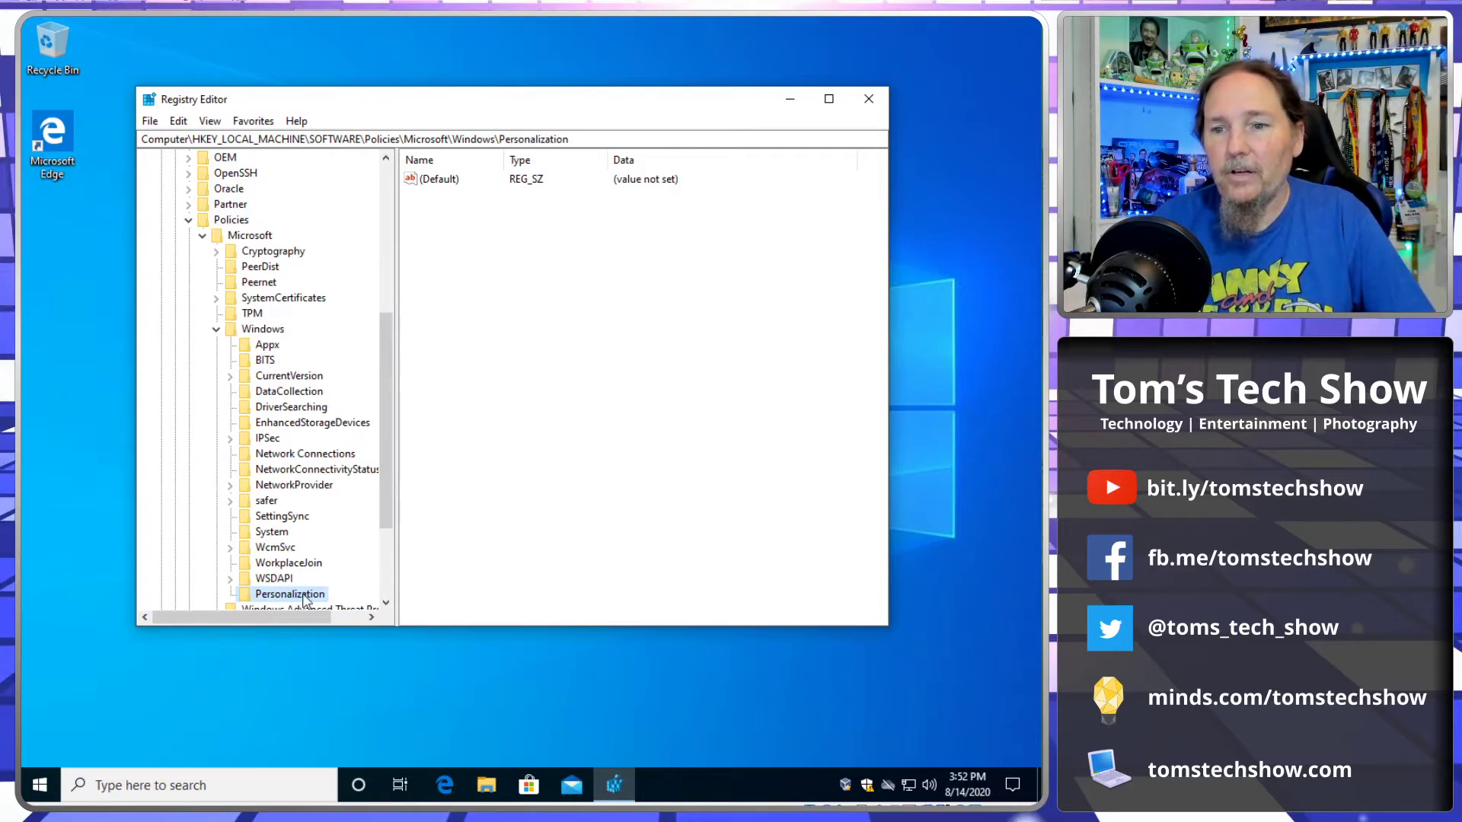
# Add a NoLockScreen DWORD (32-bit) value to Personalization with data 1
pyautogui.rightClick(523, 373)
pyautogui.moveTo(564, 384)
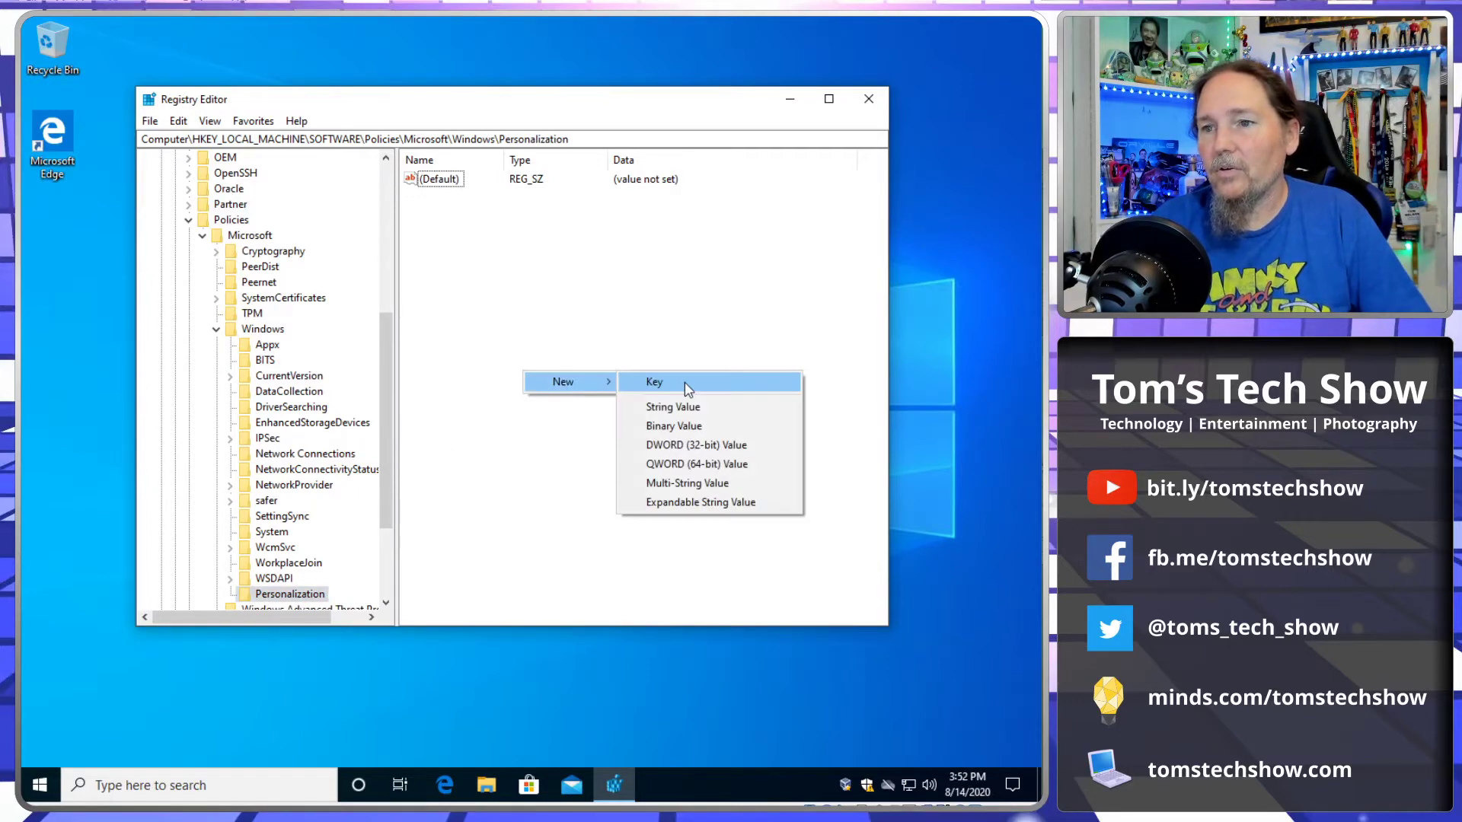
pyautogui.click(691, 447)
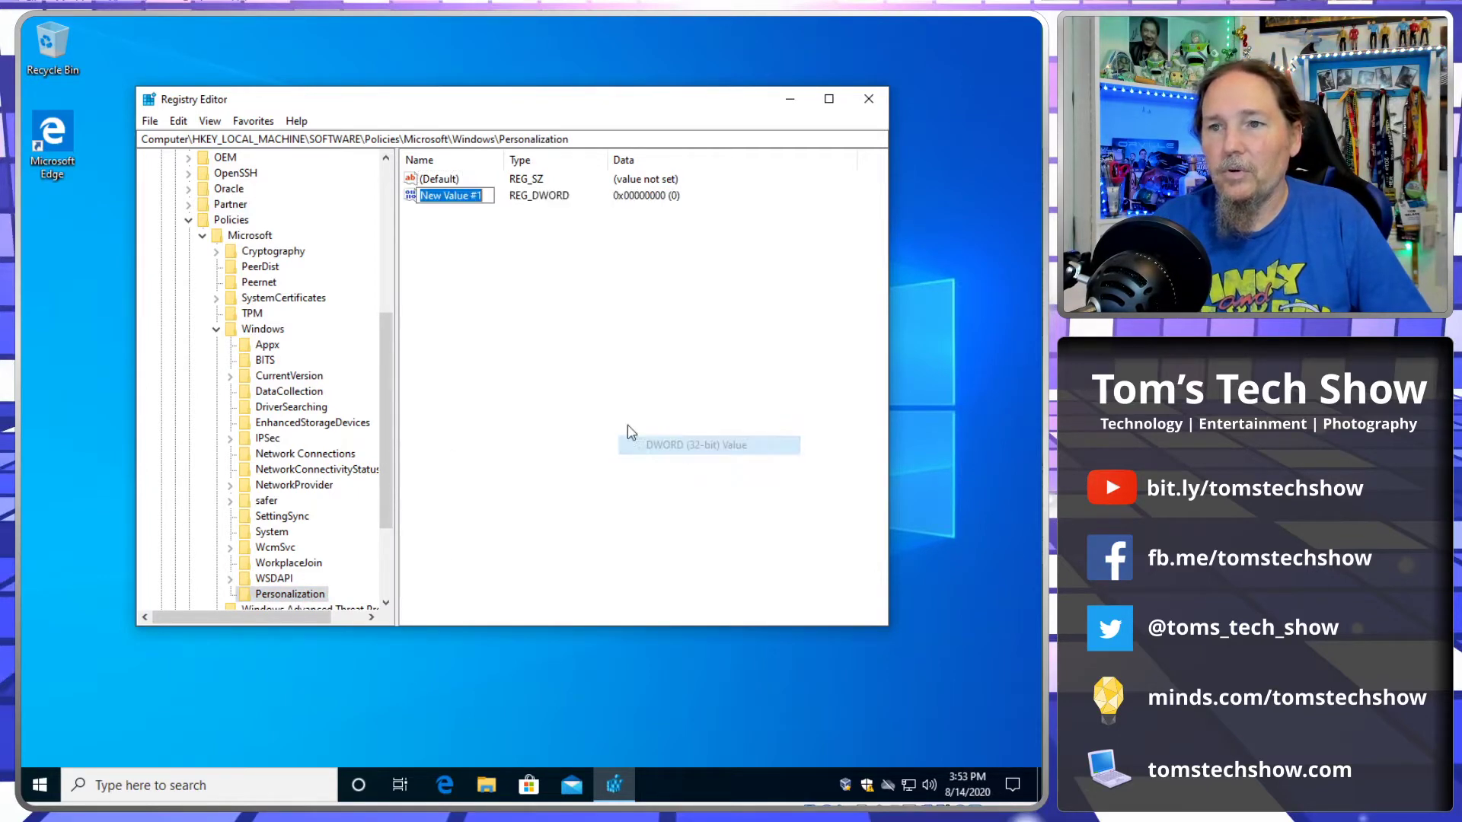
pyautogui.write('NoLockScreen')
pyautogui.press('Return')
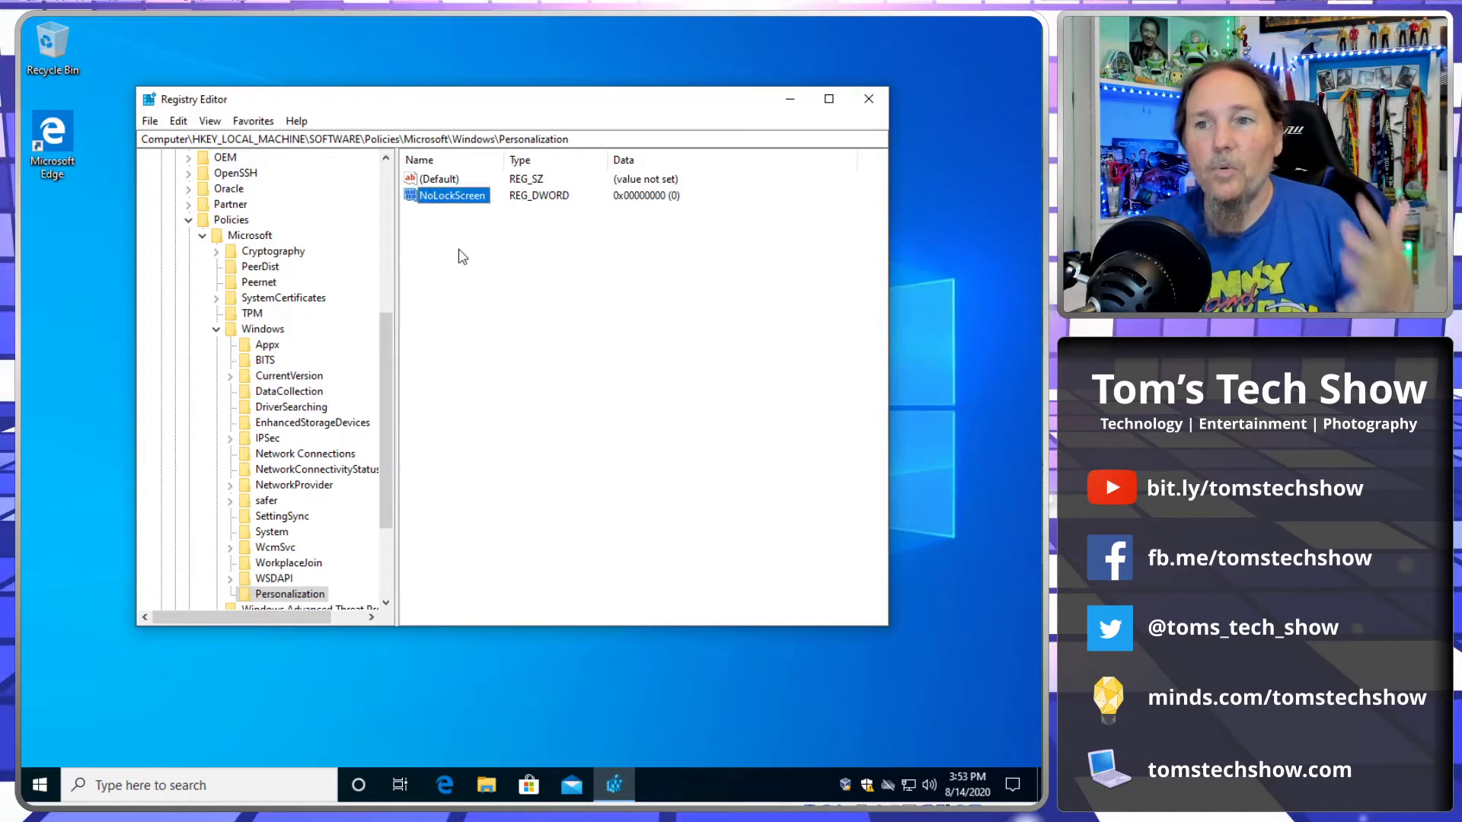
pyautogui.doubleClick(461, 198)
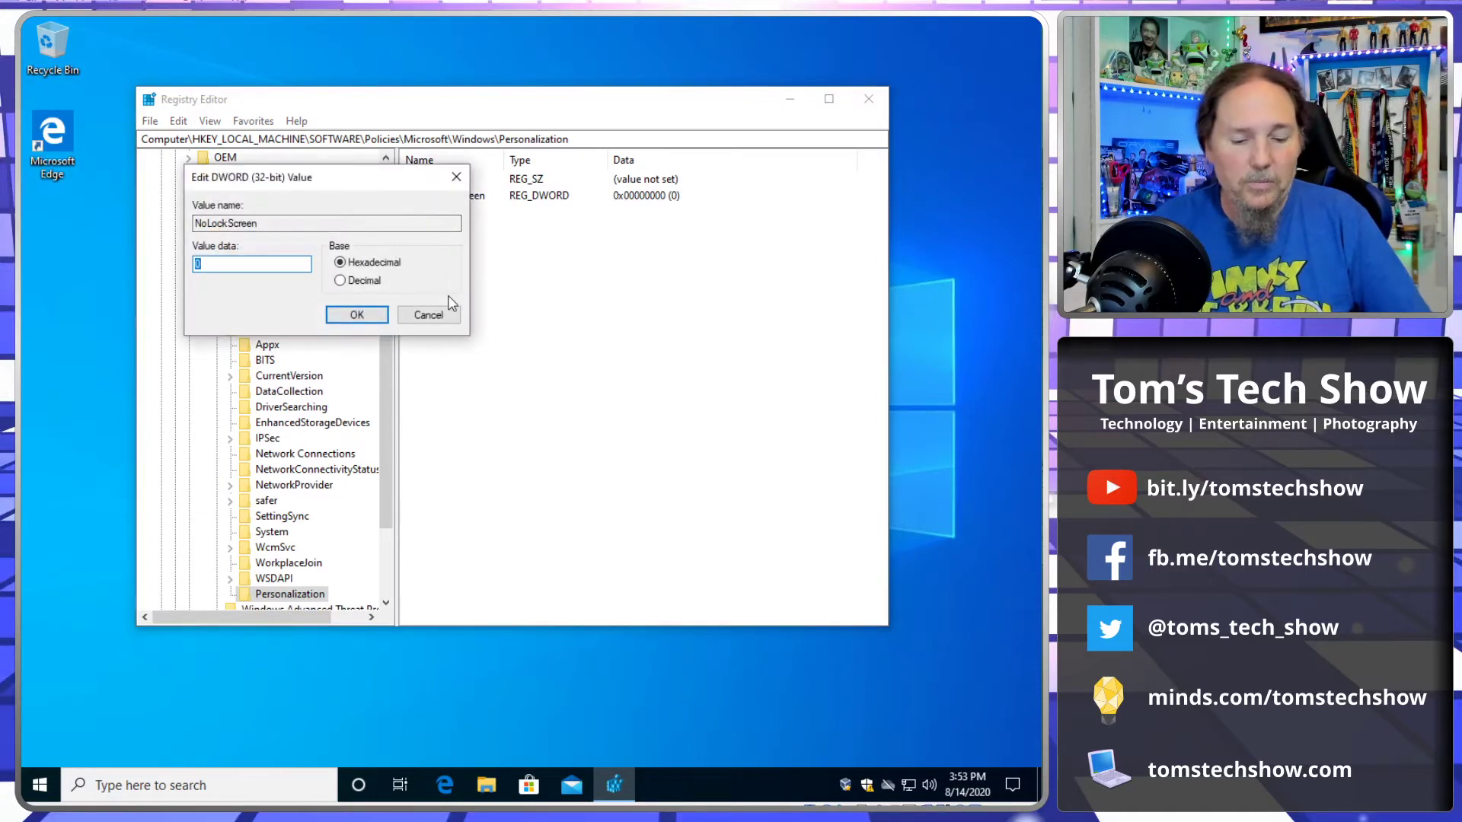
pyautogui.write('1')
pyautogui.press('Return')
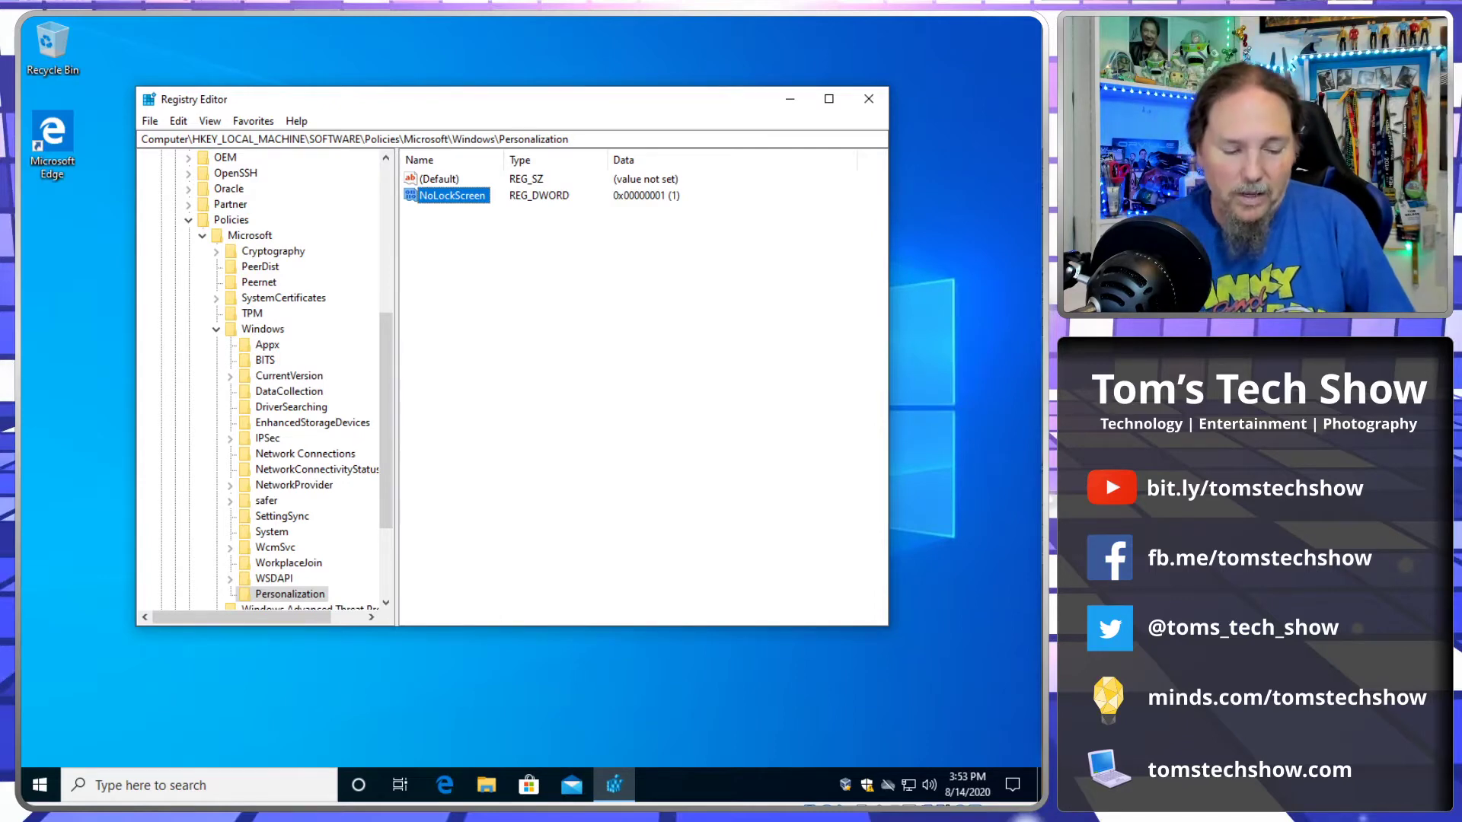
# Open HKEY_LOCAL_MACHINE\SOFTWARE\Microsoft\Windows\CurrentVersion\Policies\System and widen the Name column
pyautogui.click(598, 138)
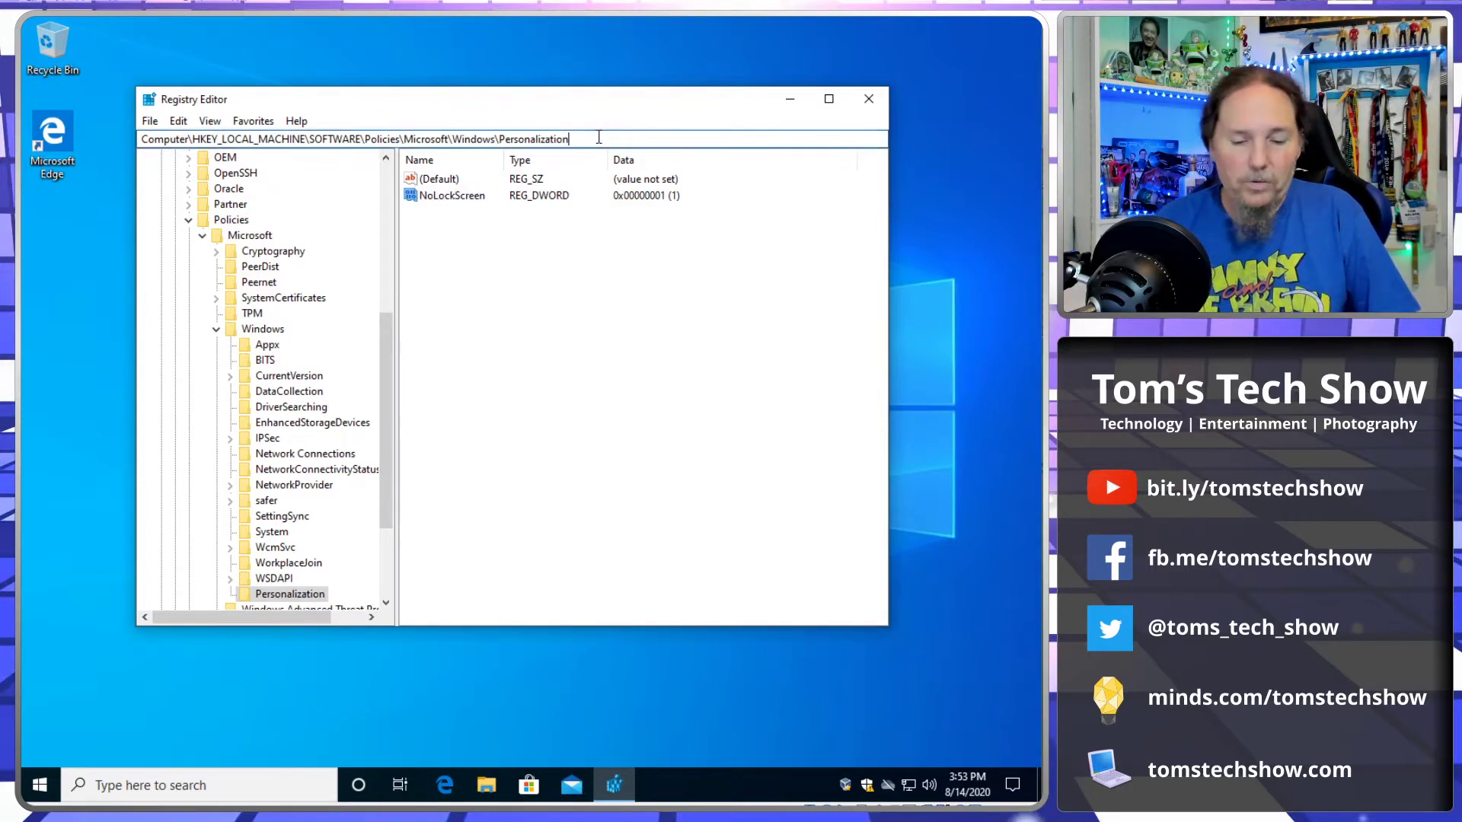
pyautogui.hotkey('ctrl', 'a')
pyautogui.write('HKEY_LOCAL_MACHINE\\SOFTWARE\\Microsoft\\Windows\\CurrentVersion\\Policies\\System')
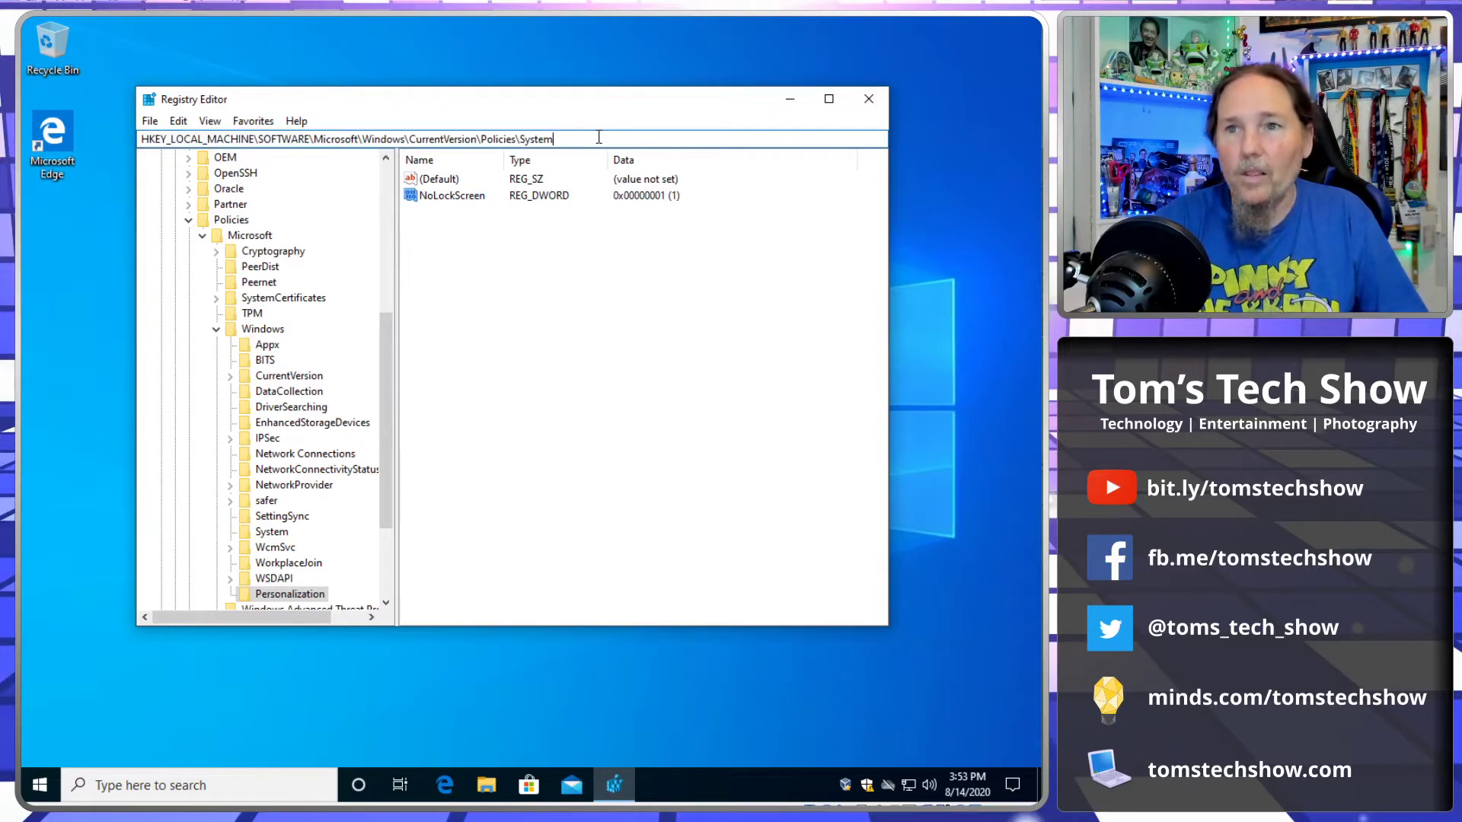
pyautogui.press('Return')
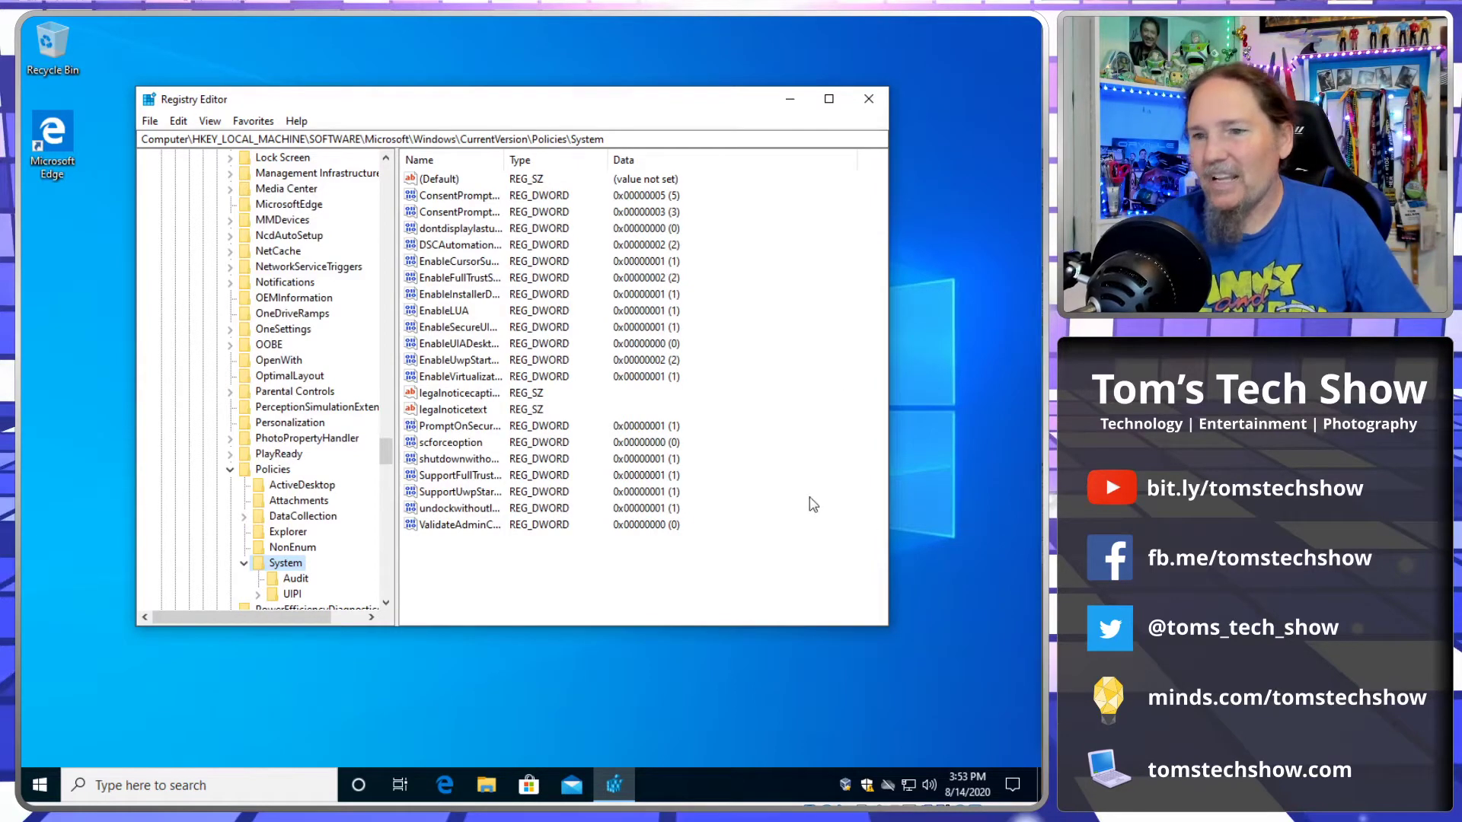
pyautogui.moveTo(506, 163); pyautogui.dragTo(548, 163)
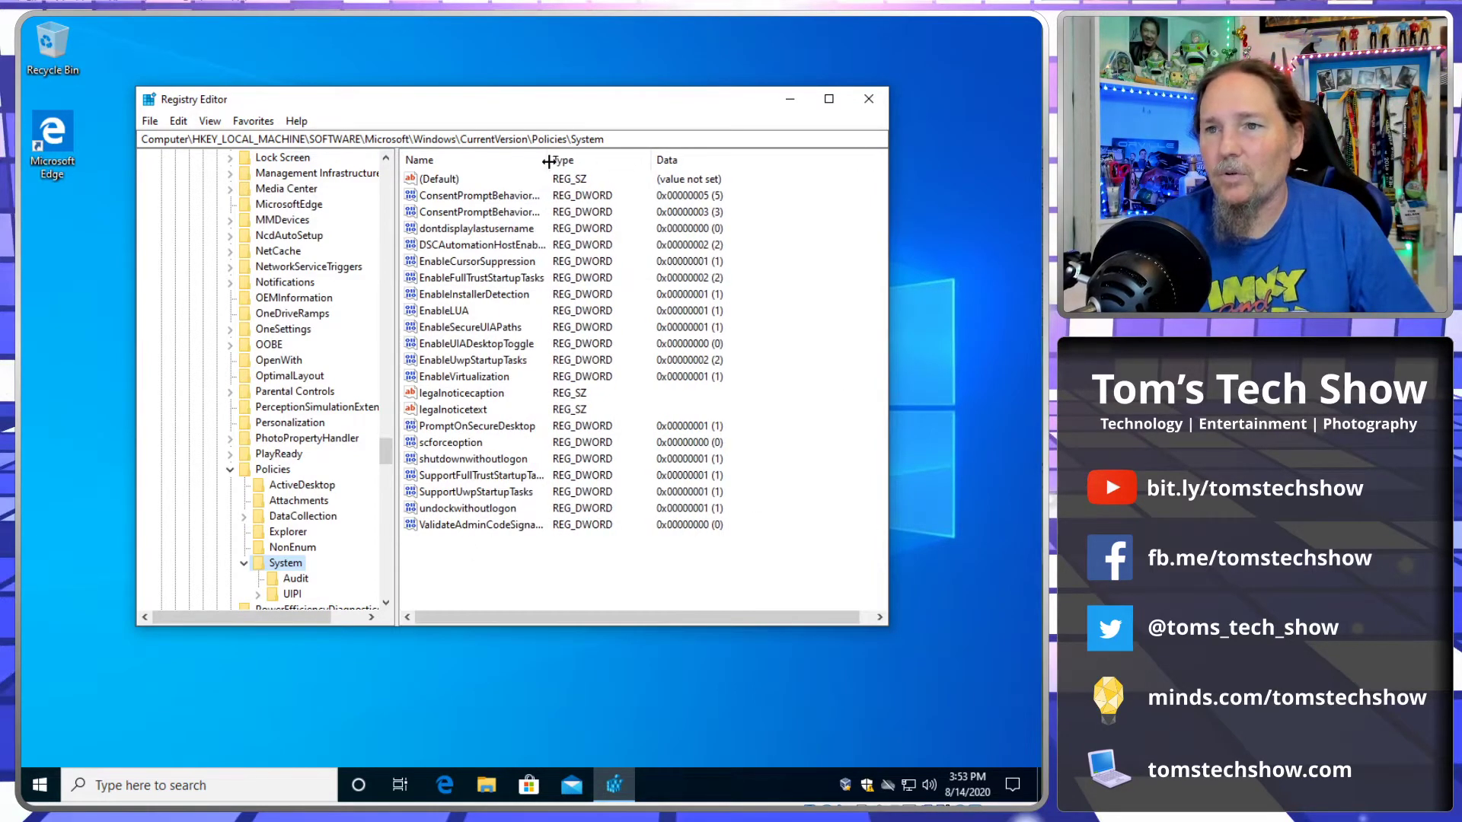
# Add a VerboseStatus DWORD (32-bit) value to the Policies\System key with data 1
pyautogui.rightClick(495, 556)
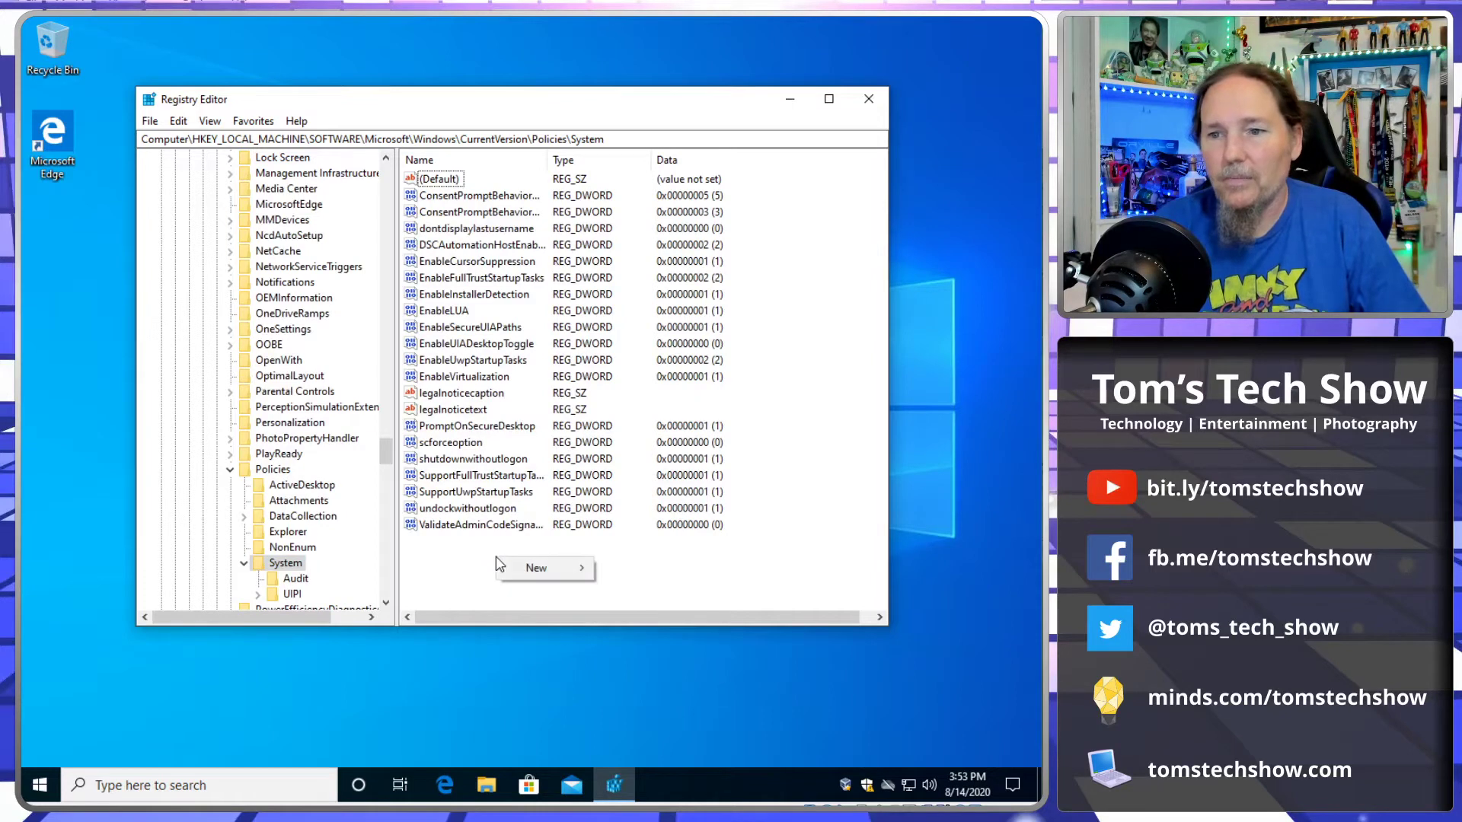
pyautogui.click(335, 138)
pyautogui.click(473, 139)
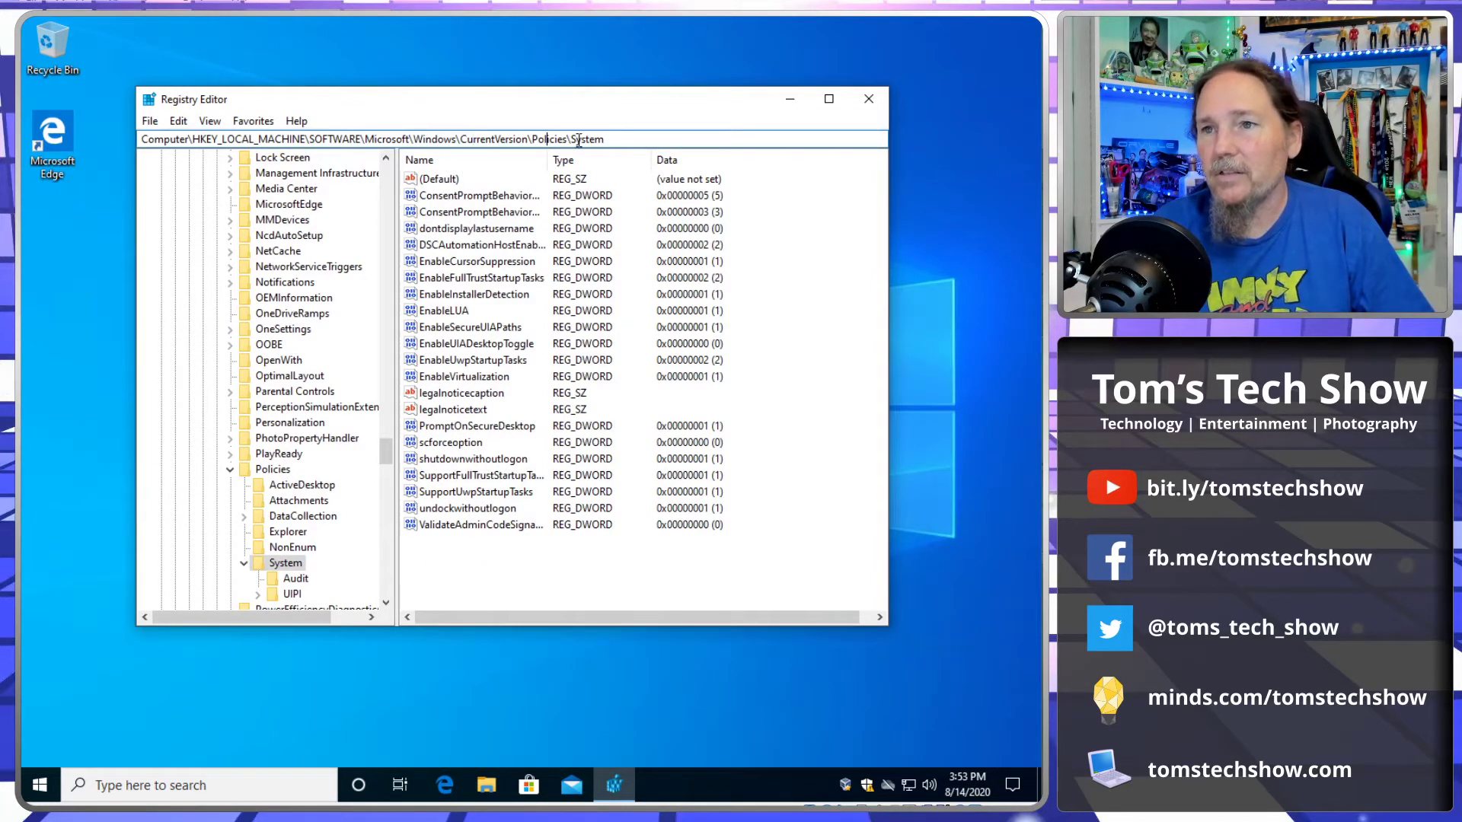
pyautogui.rightClick(470, 555)
pyautogui.click(488, 569)
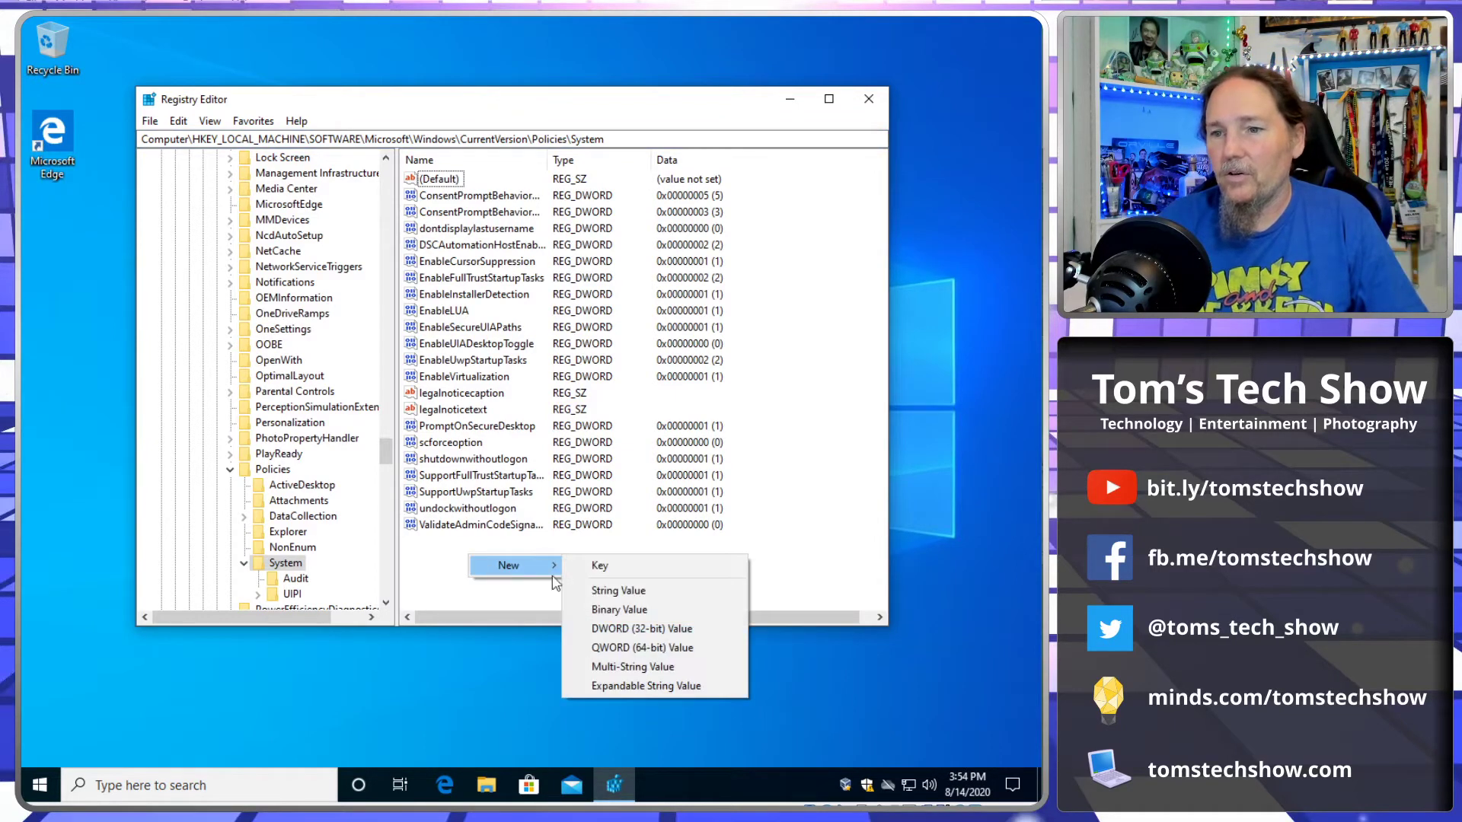
pyautogui.click(615, 629)
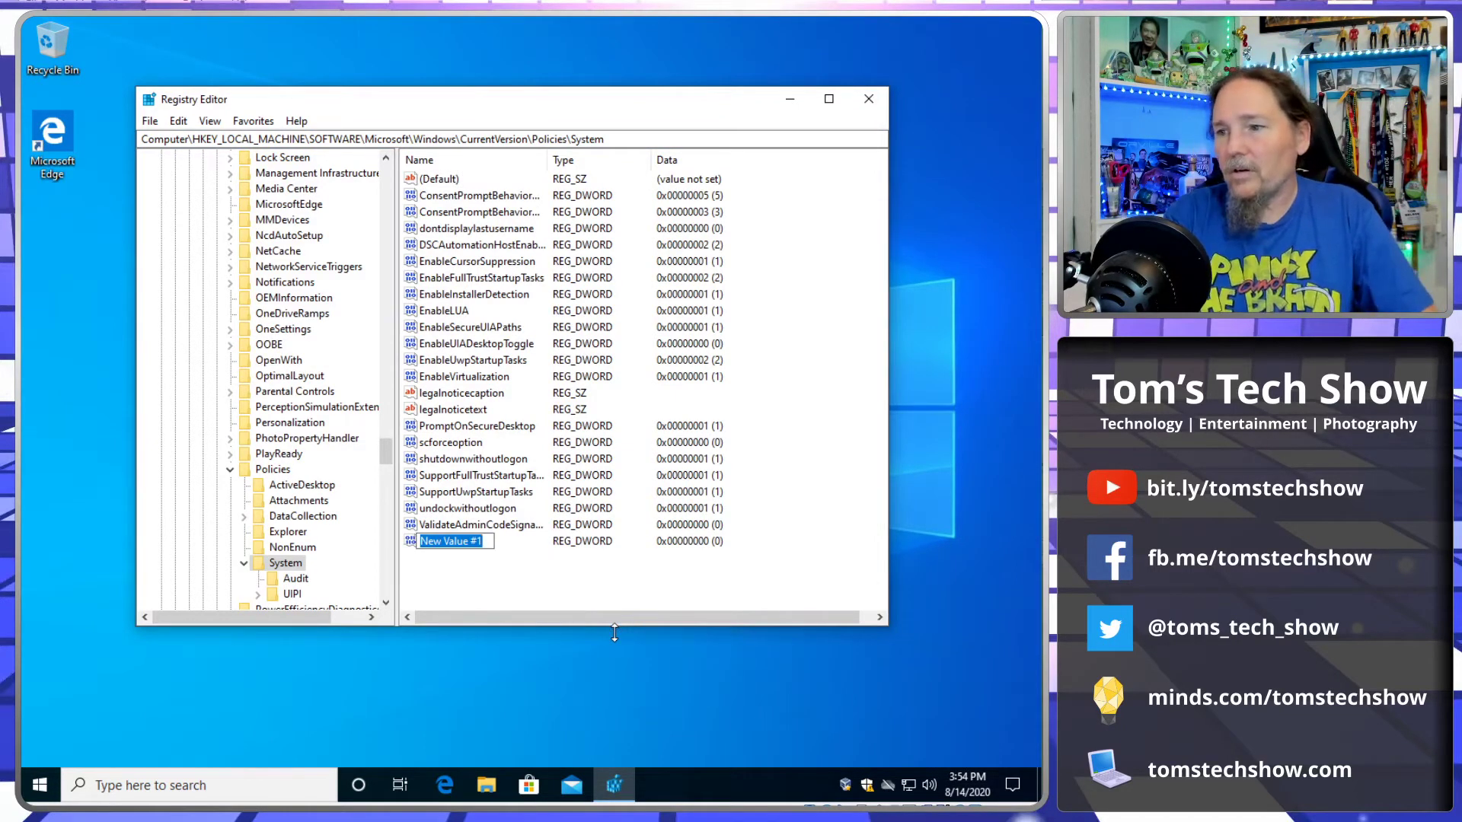
pyautogui.write('Verbose')
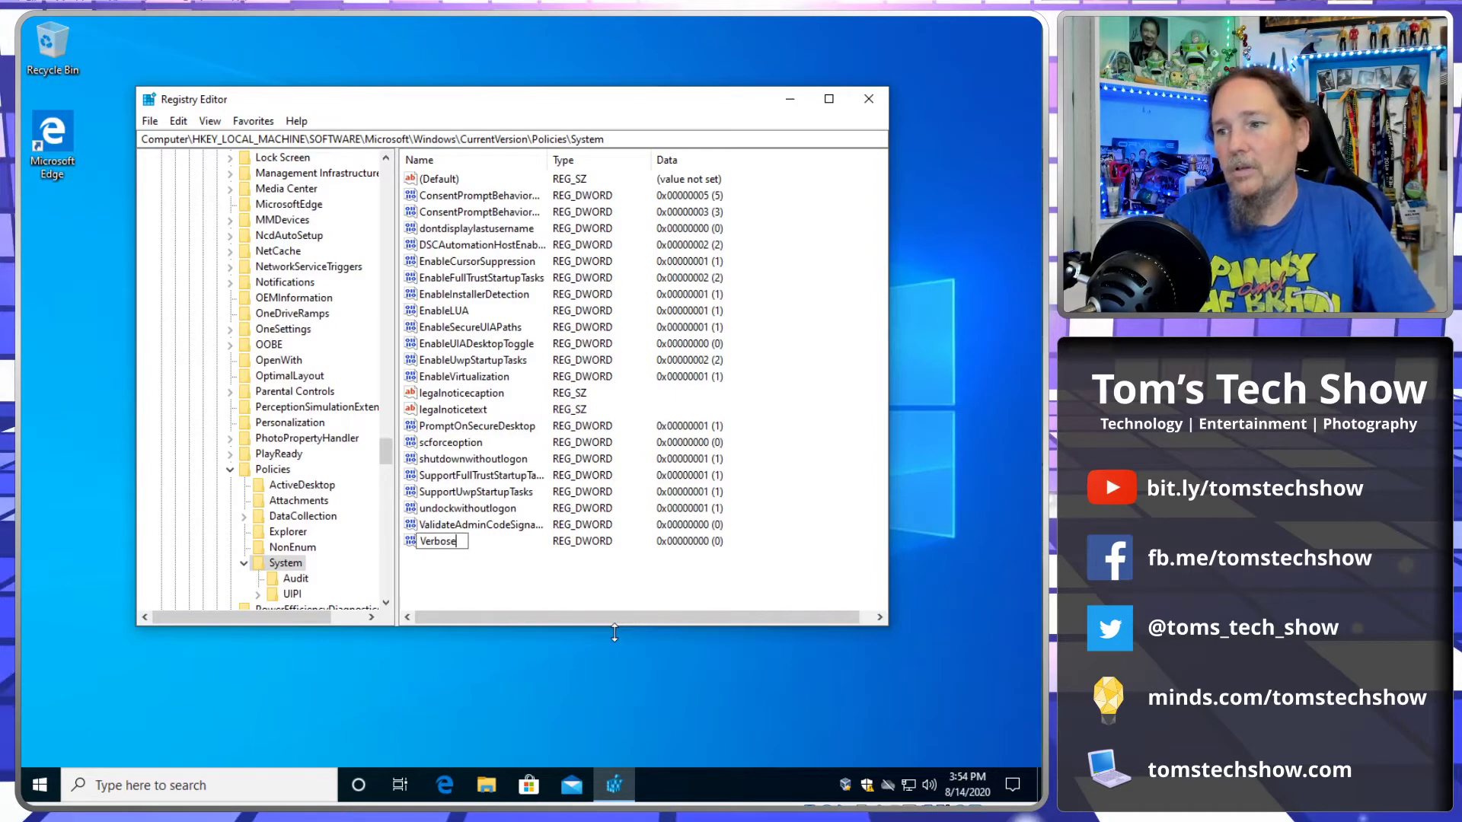
pyautogui.write('Status')
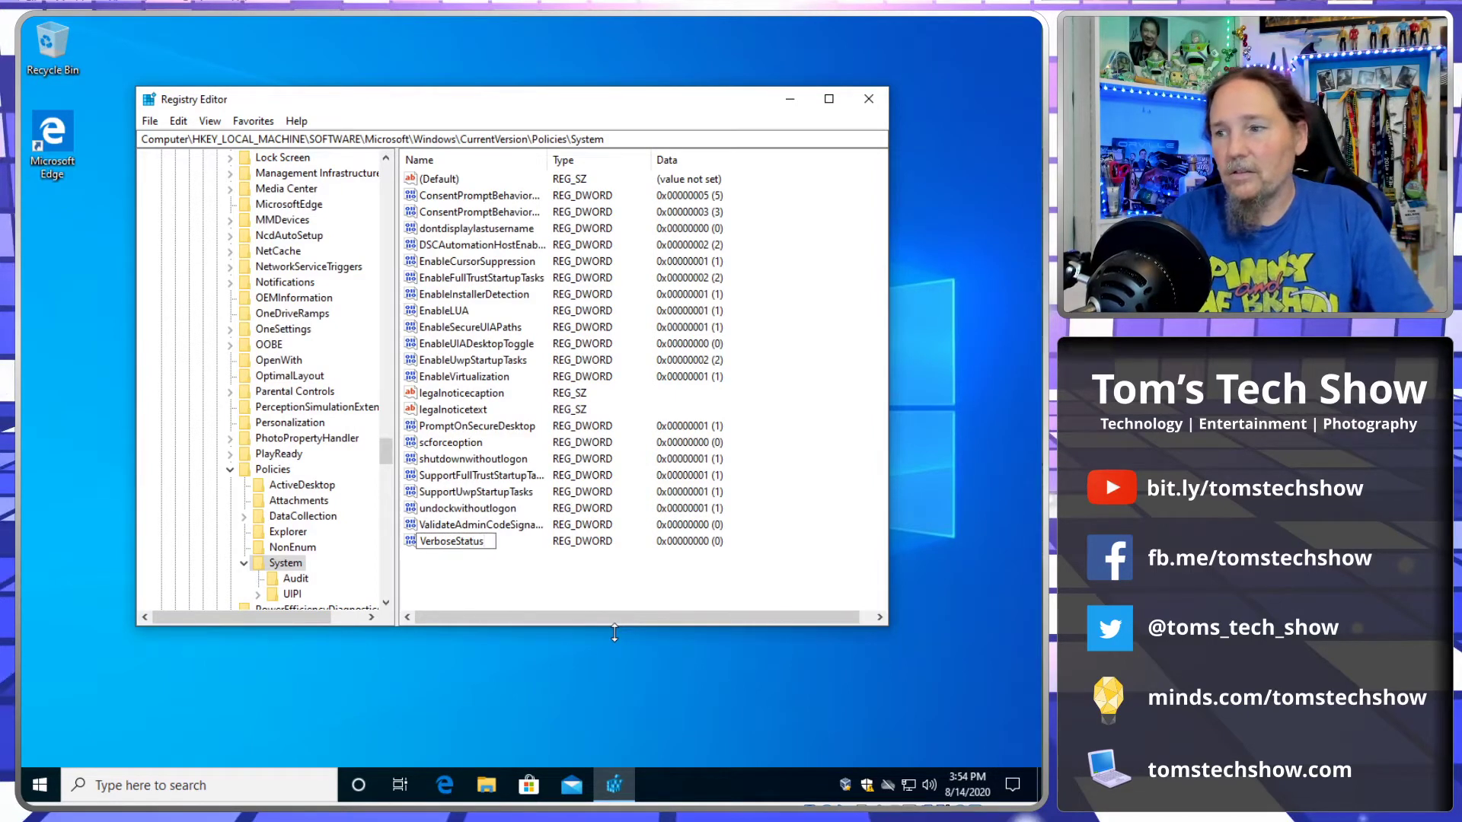
pyautogui.press('Return')
pyautogui.press('Return')
pyautogui.write('1')
pyautogui.press('Return')
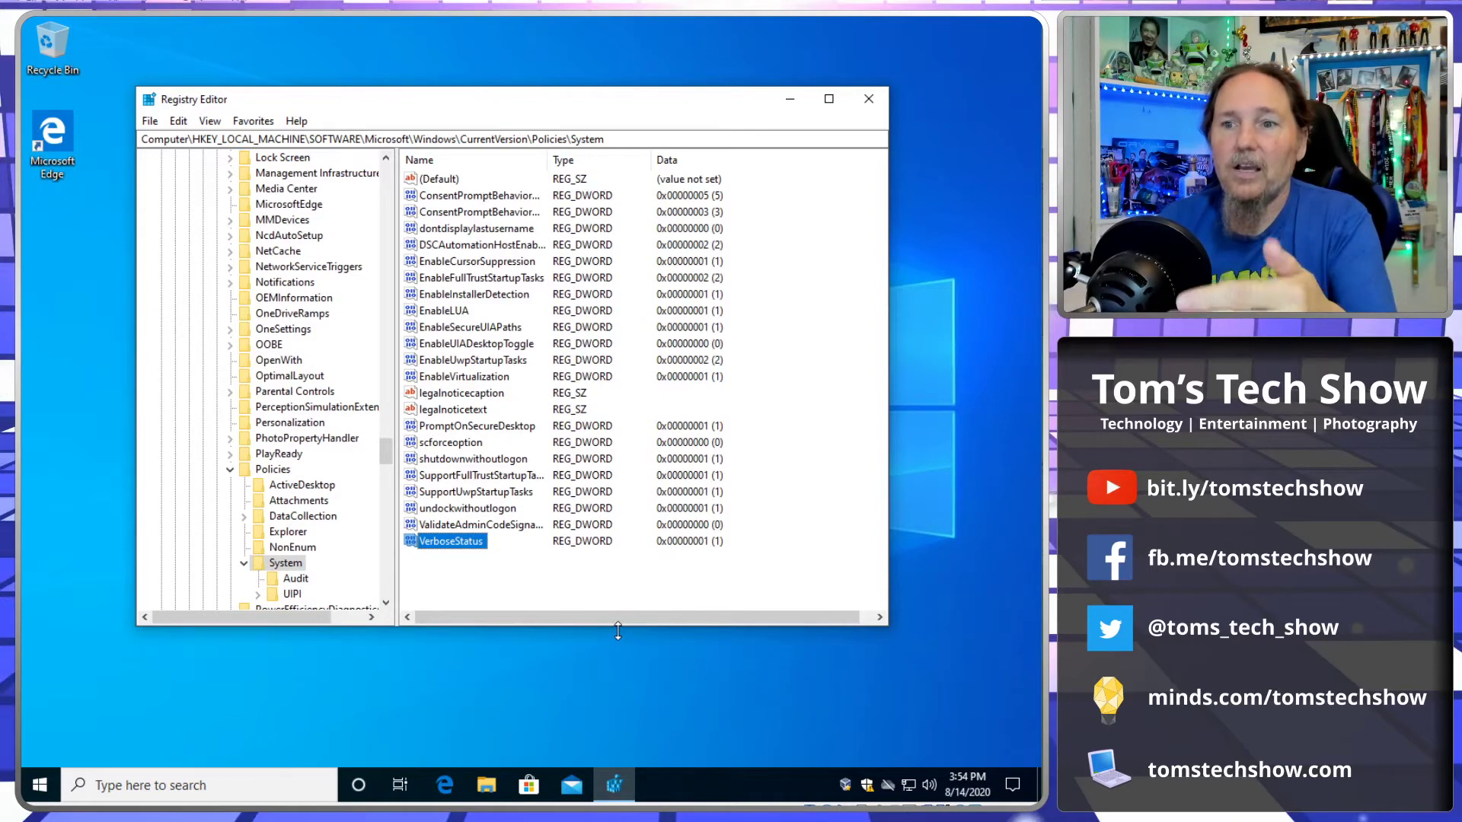
pyautogui.moveTo(967, 784)
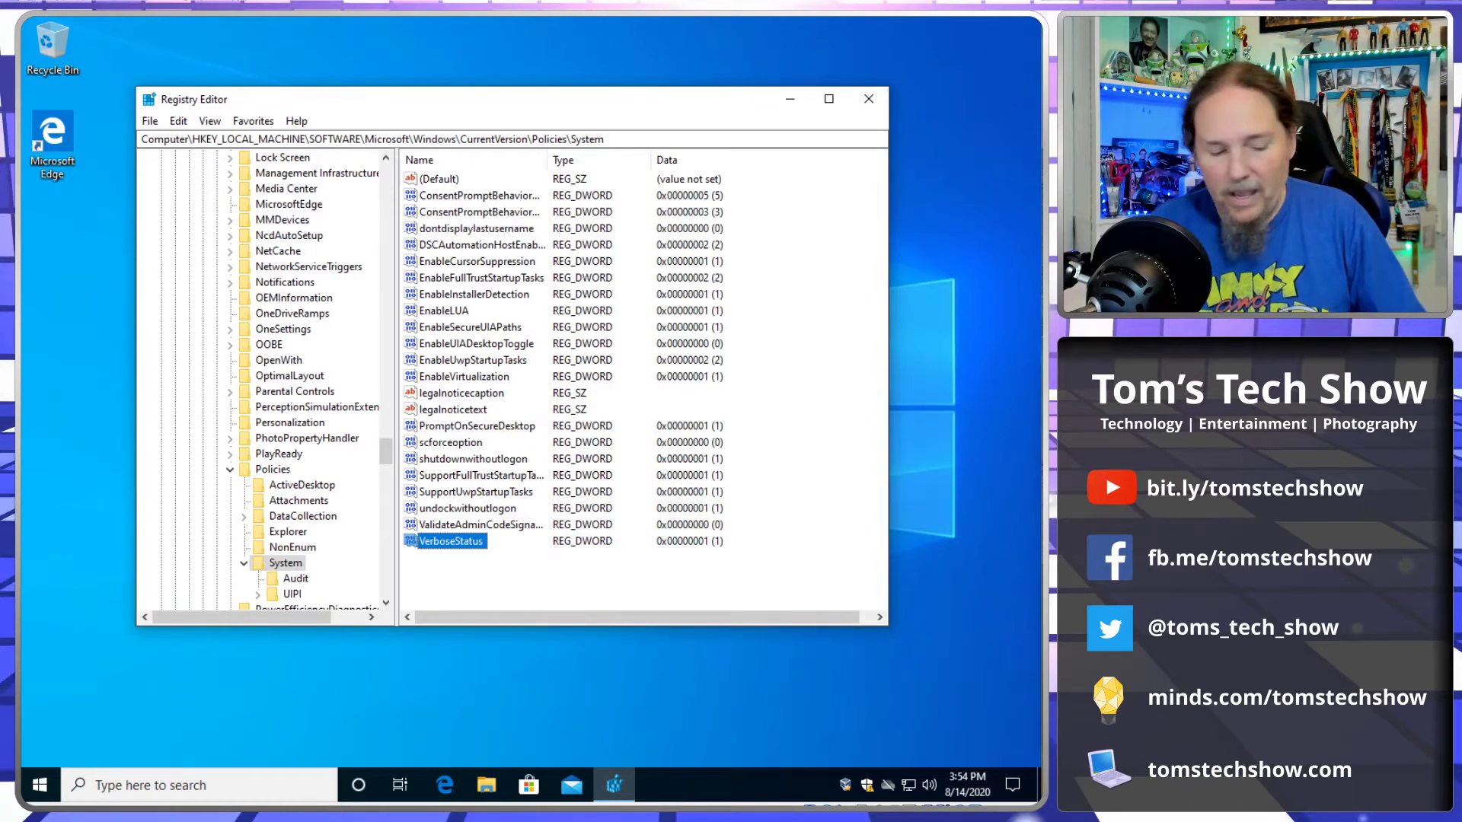
# Navigate to HKEY_CURRENT_USER\SOFTWARE\Microsoft\Windows\CurrentVersion\Explorer\Advanced via the address bar
pyautogui.moveTo(642, 139); pyautogui.dragTo(55, 137)
pyautogui.write('HKEY_CURRENT_USER\\Software\\Microsoft\\Windows\\CurrentVersion\\Explorer\\Advanced')
pyautogui.press('Return')
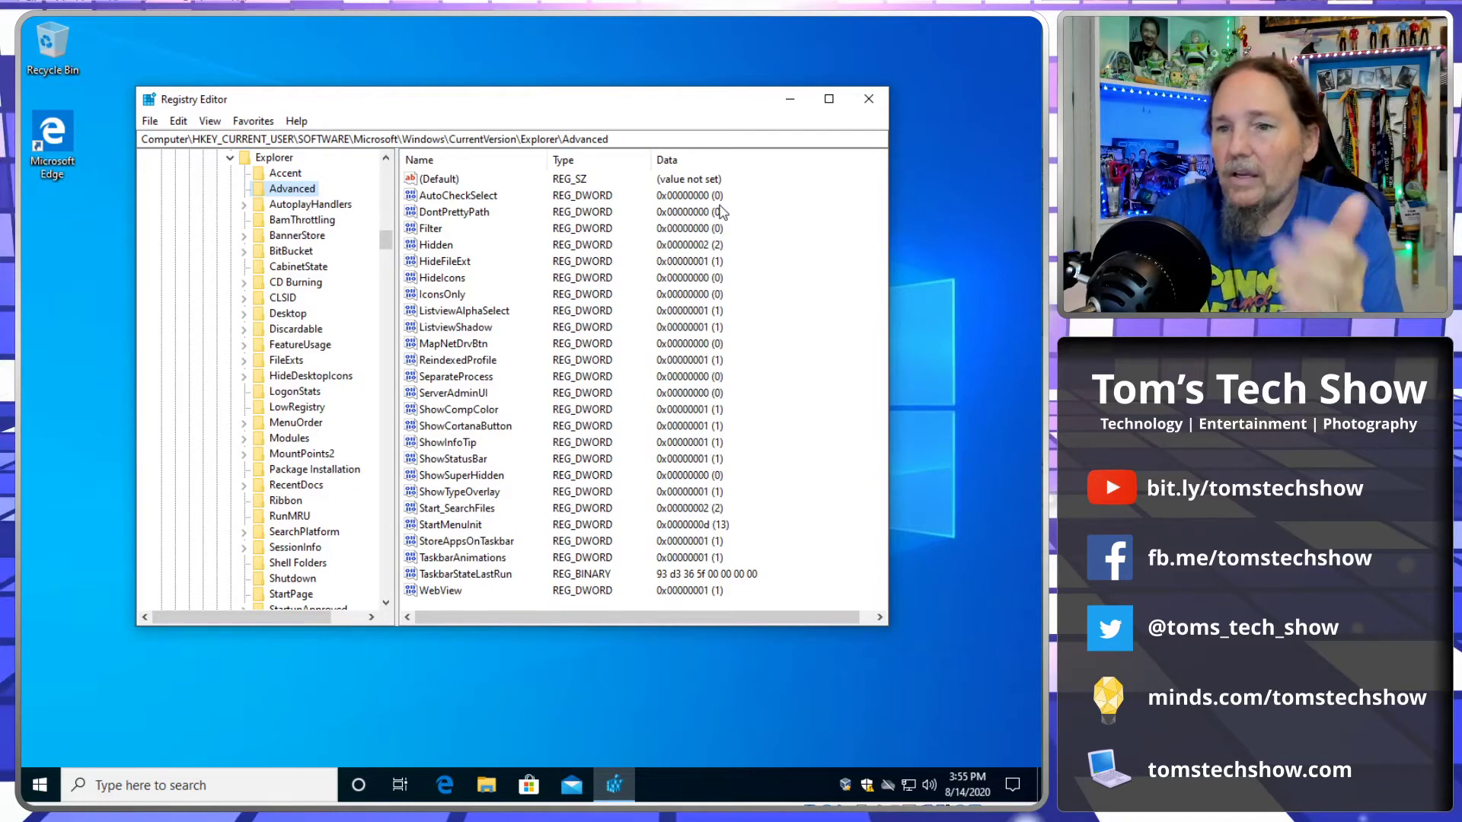
# Check the taskbar clock flyout, then make the Registry Editor window taller
pyautogui.click(962, 791)
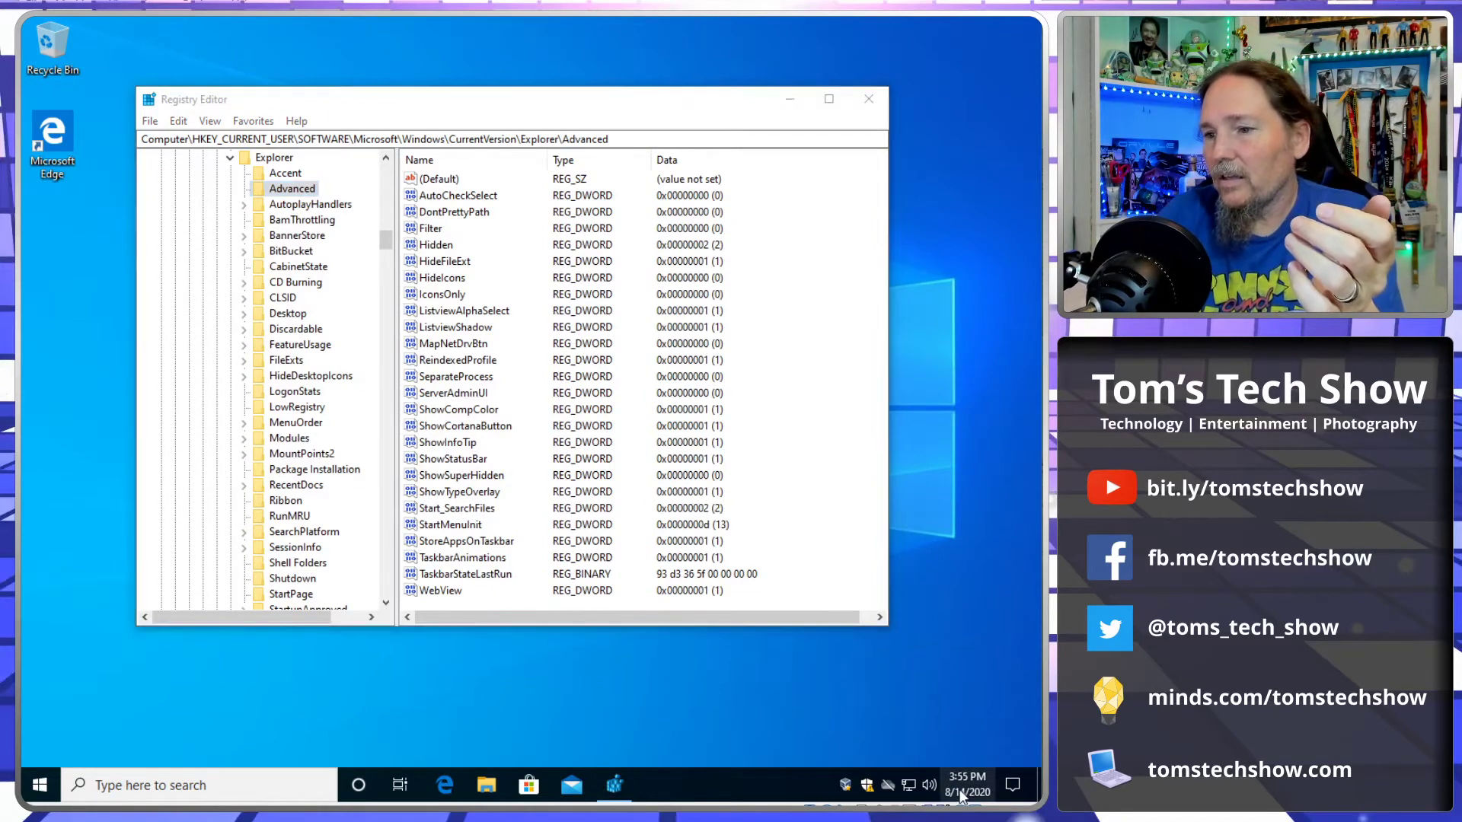
pyautogui.click(966, 792)
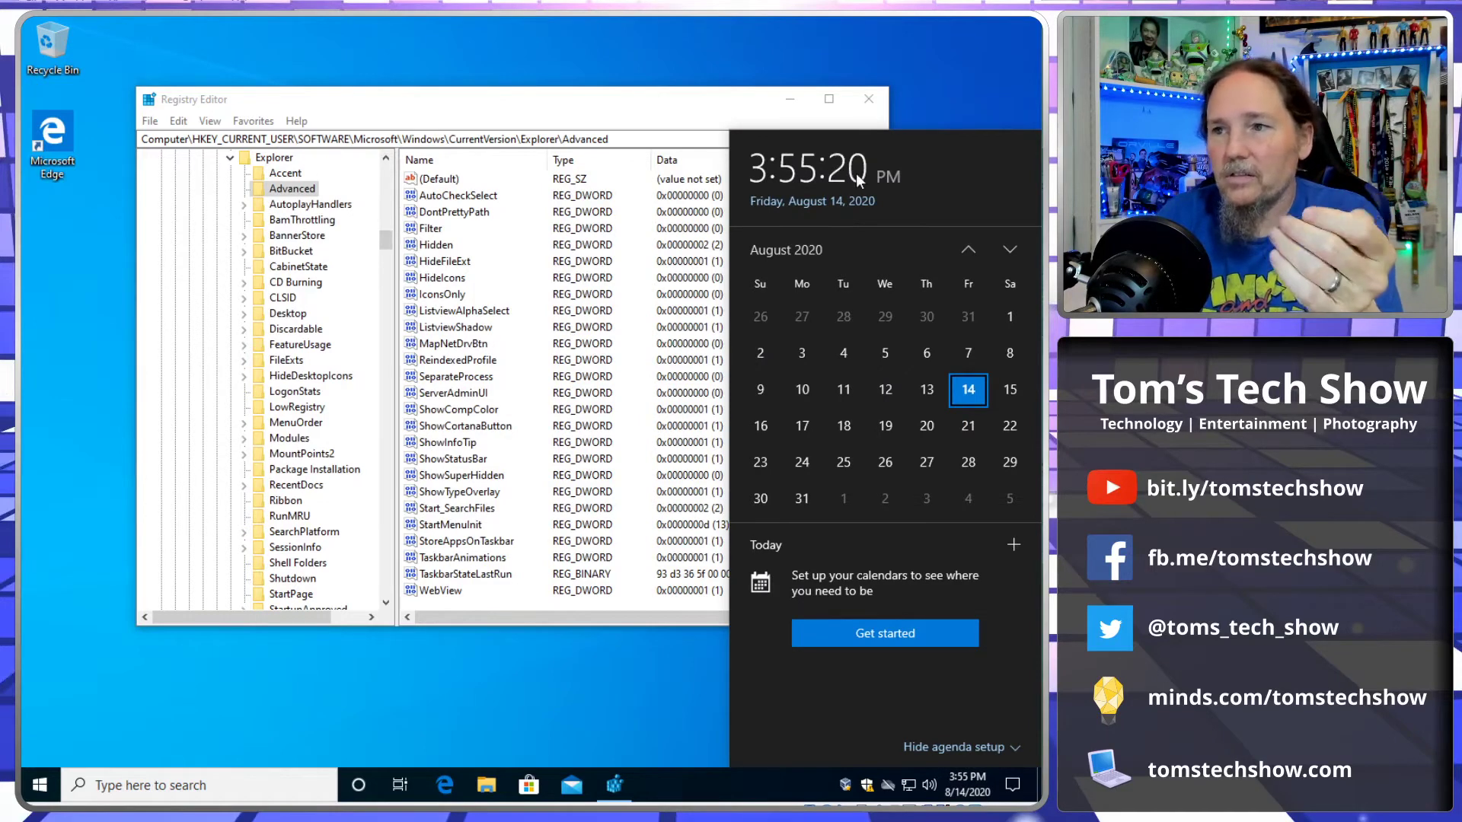
pyautogui.click(653, 657)
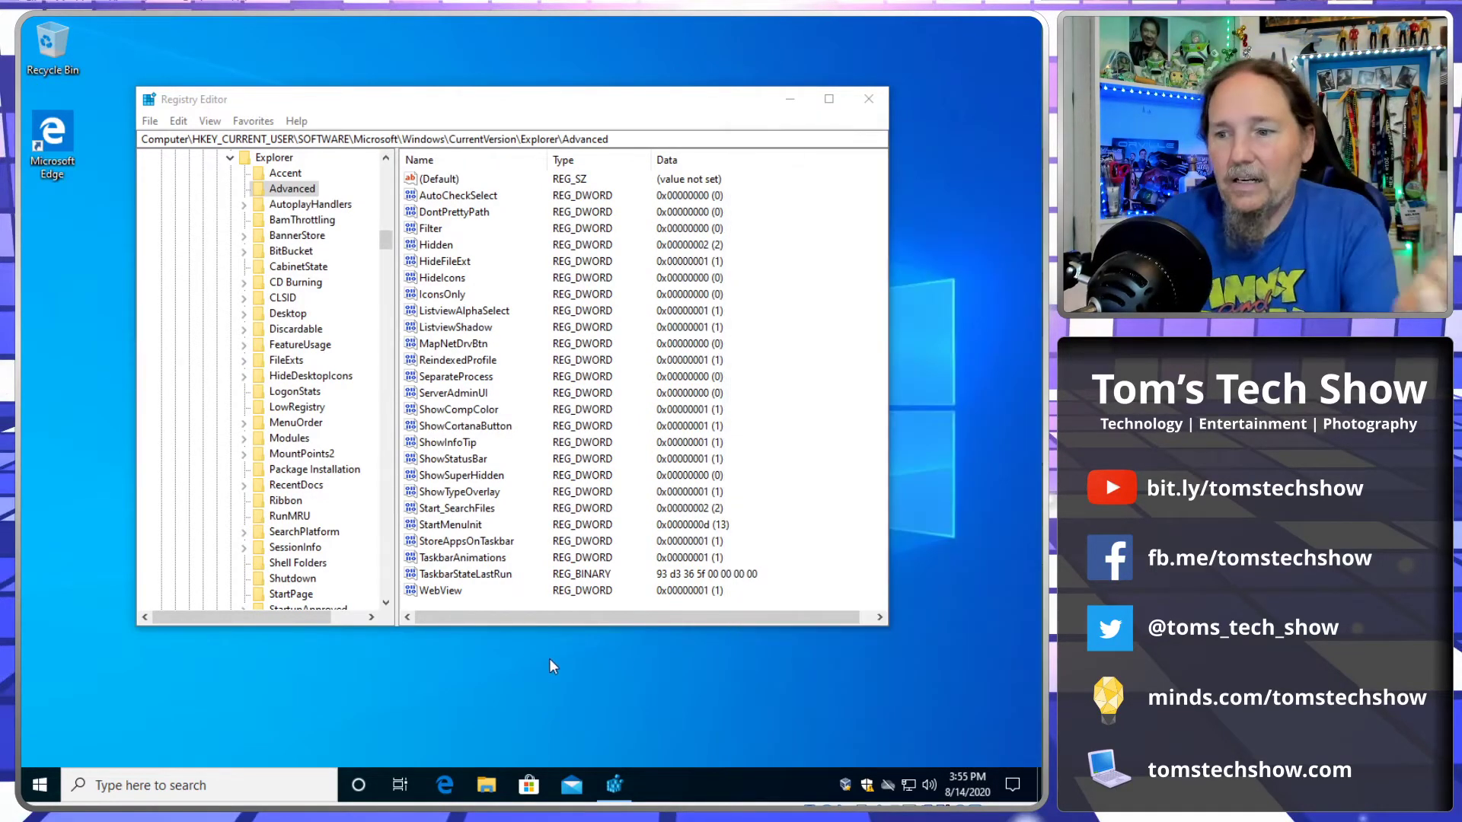
pyautogui.moveTo(613, 626); pyautogui.dragTo(613, 723)
# Confirm the address bar shows the HKEY_CURRENT_USER ... Explorer\Advanced key before adding a value
pyautogui.rightClick(523, 660)
pyautogui.moveTo(578, 674)
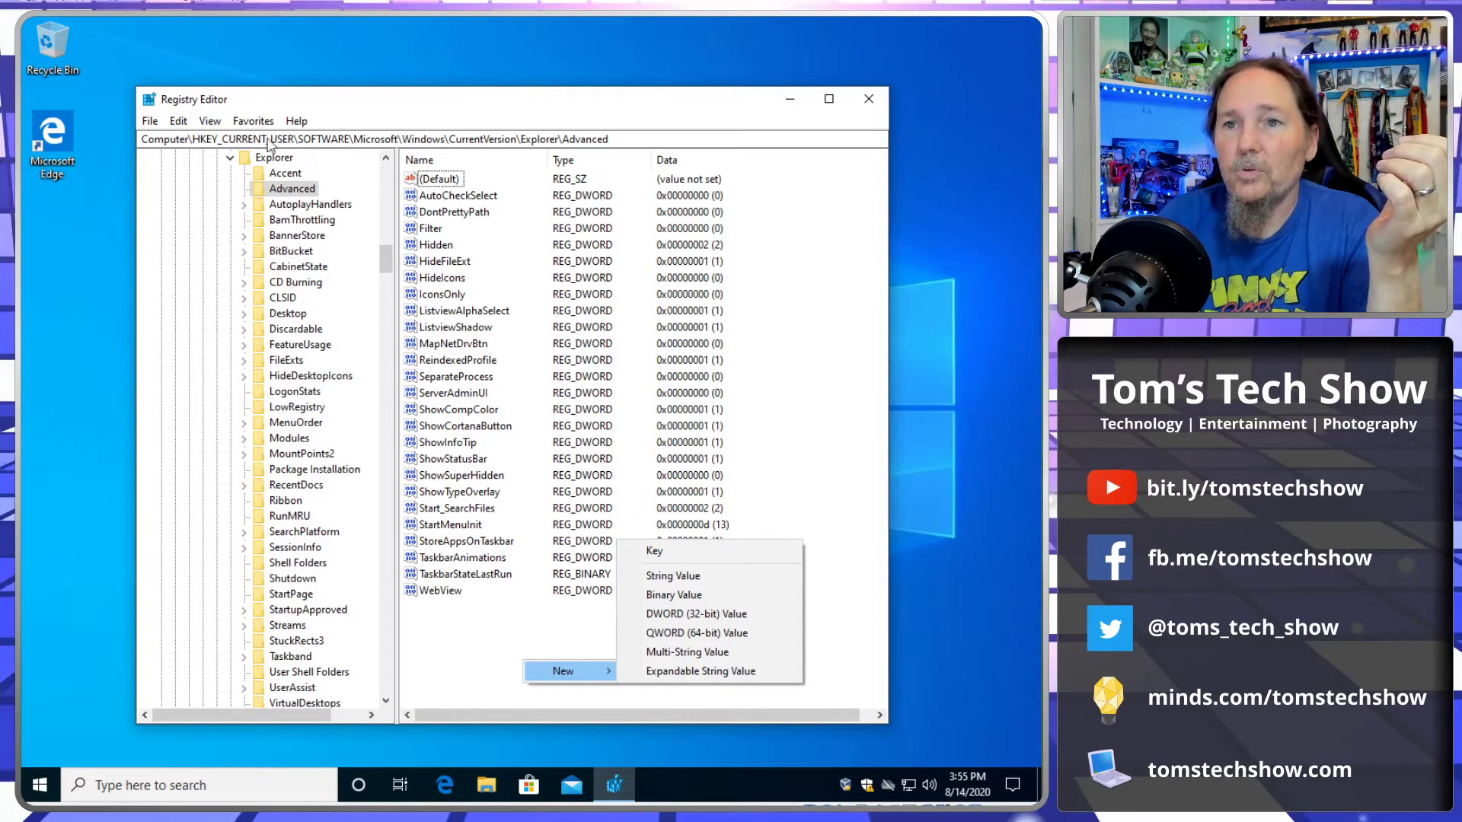
pyautogui.click(243, 141)
pyautogui.click(243, 141)
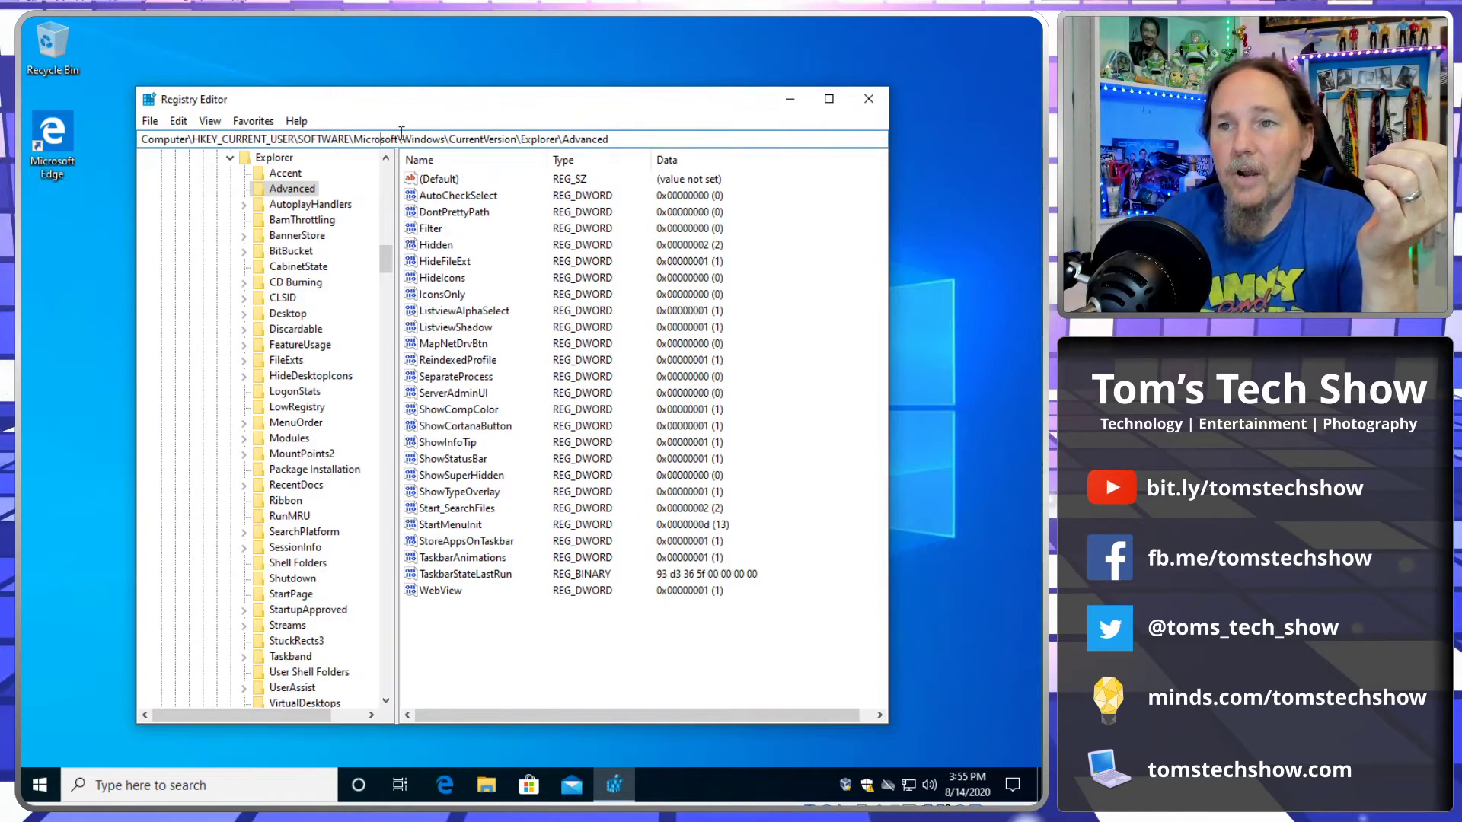
pyautogui.click(545, 139)
# Add a ShowSecondsInSystemClock DWORD (32-bit) with data 1, then close Registry Editor
pyautogui.rightClick(594, 642)
pyautogui.moveTo(631, 652)
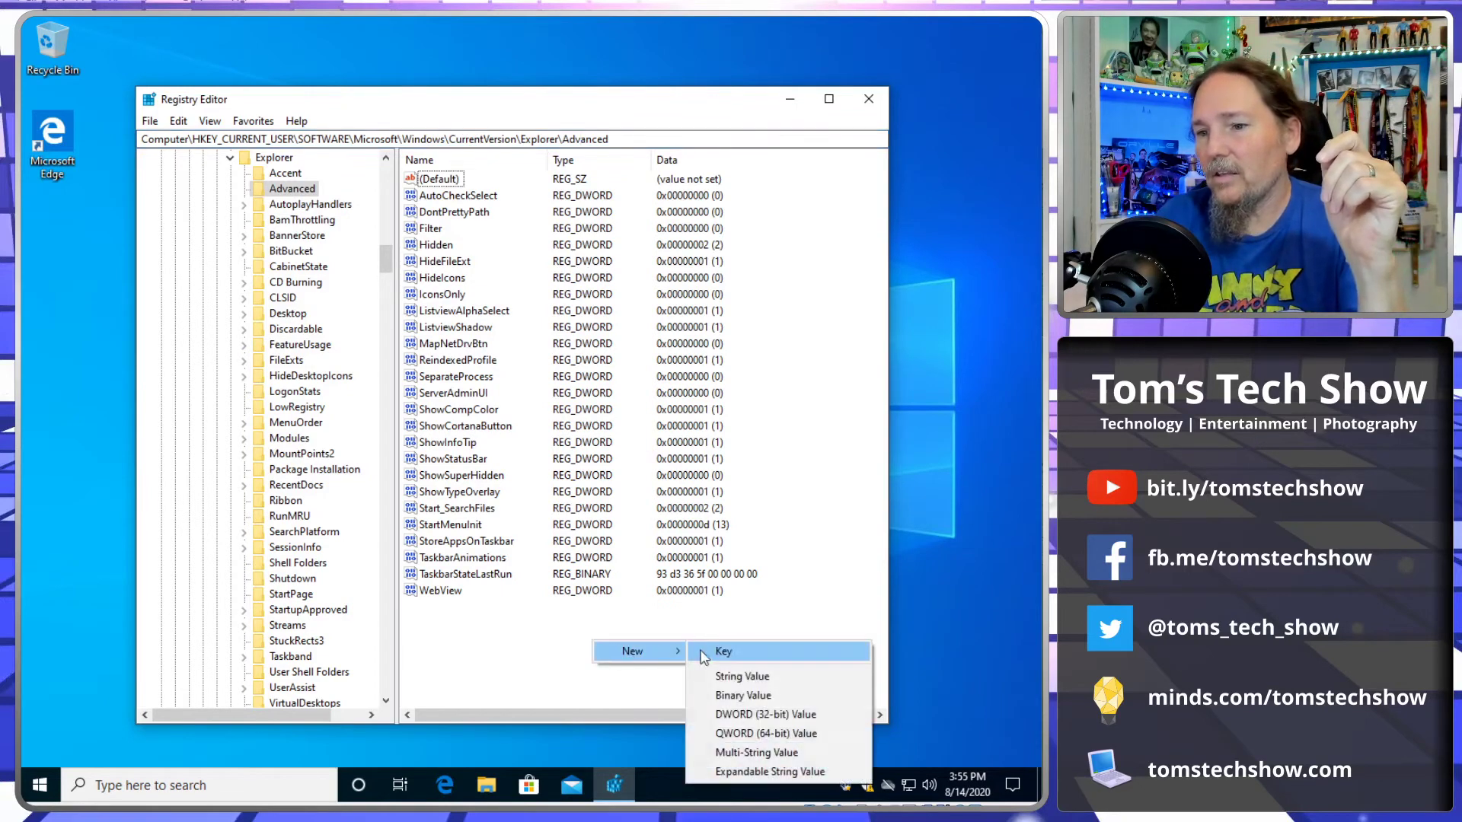
pyautogui.click(769, 714)
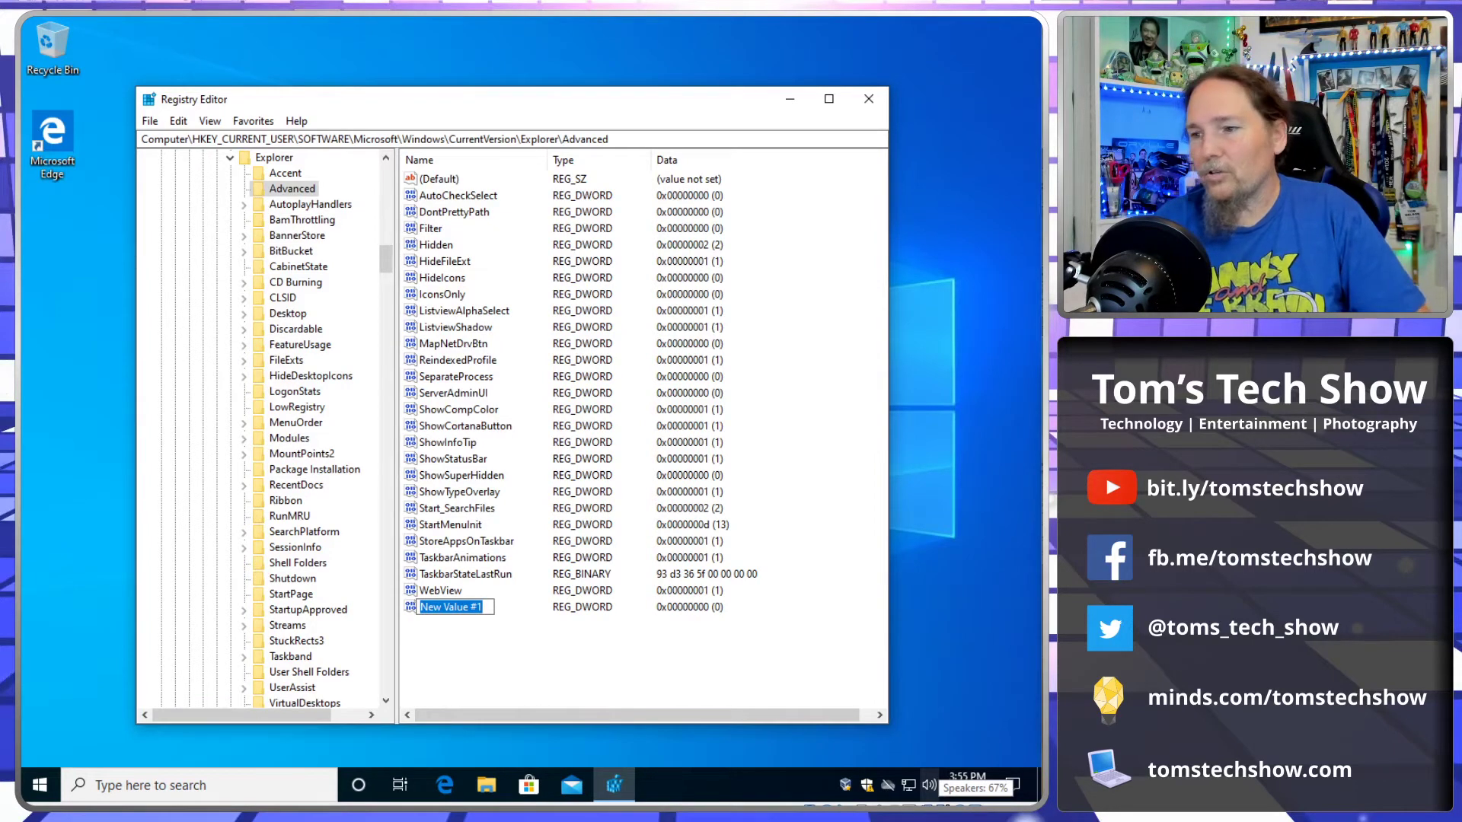
pyautogui.click(442, 607)
pyautogui.moveTo(489, 606); pyautogui.dragTo(395, 597)
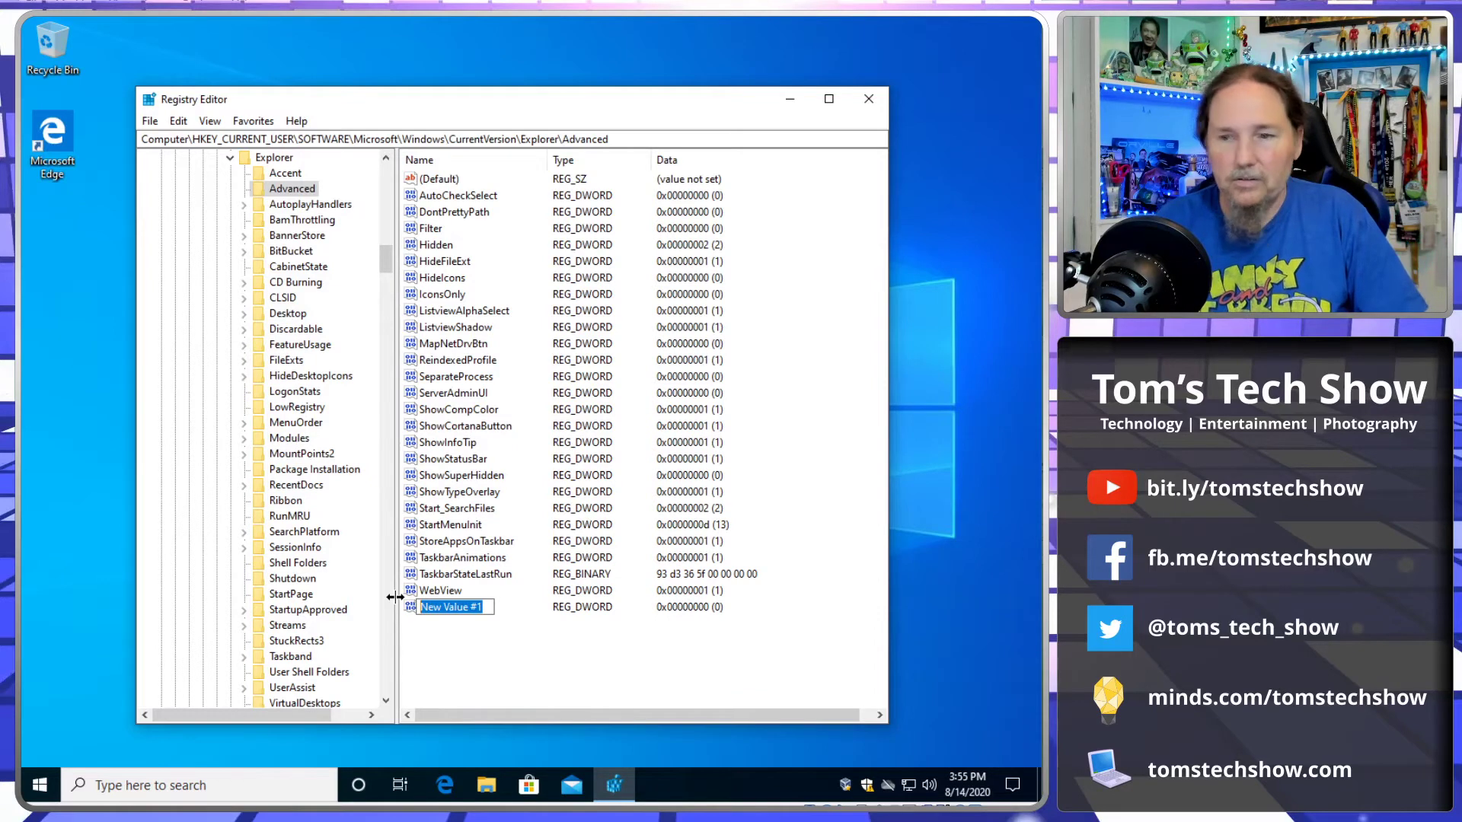
pyautogui.write('ShowSecondsInSystemClock"')
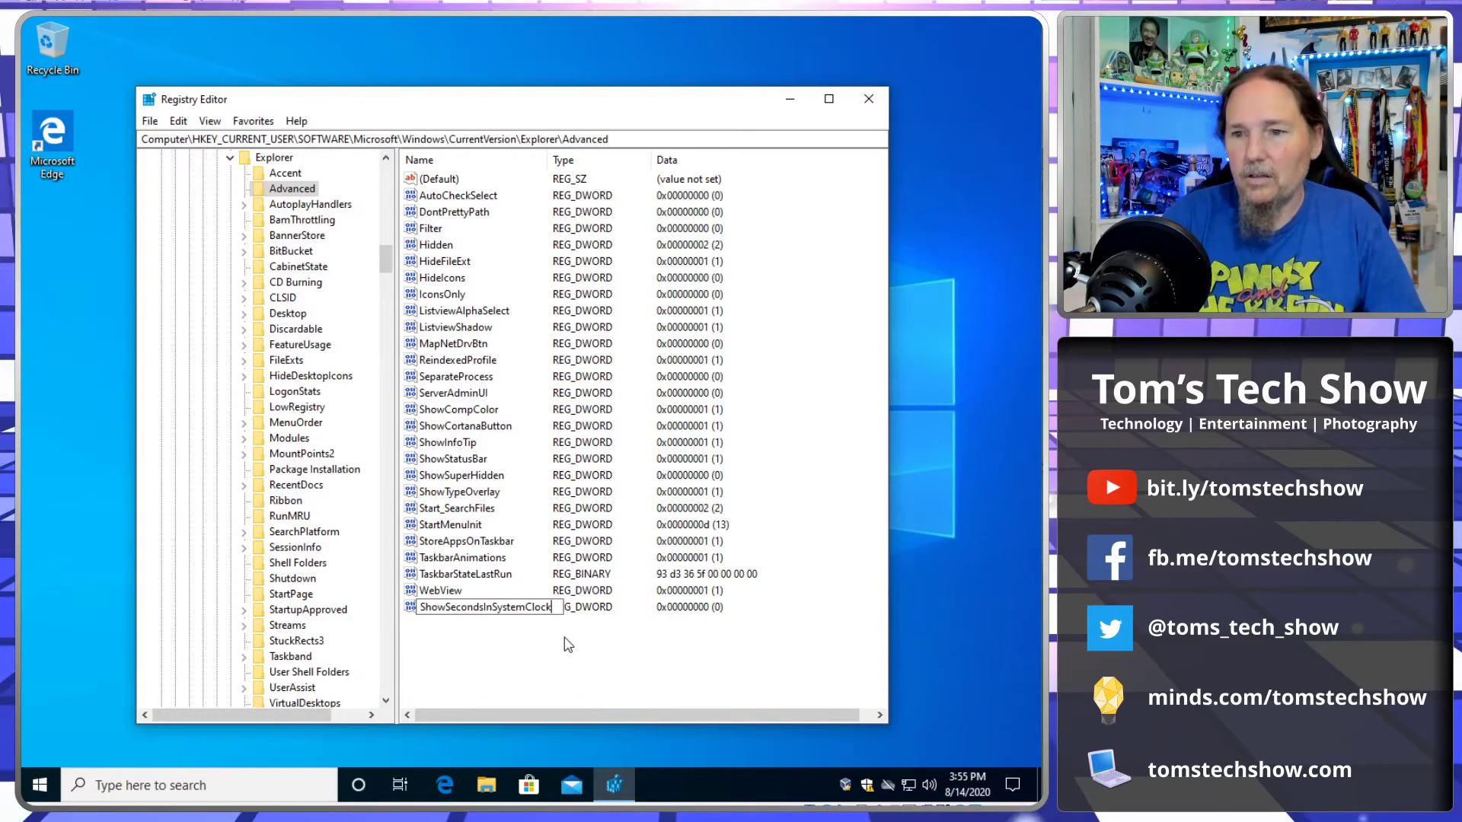
pyautogui.press('Return')
pyautogui.press('Return')
pyautogui.write('1')
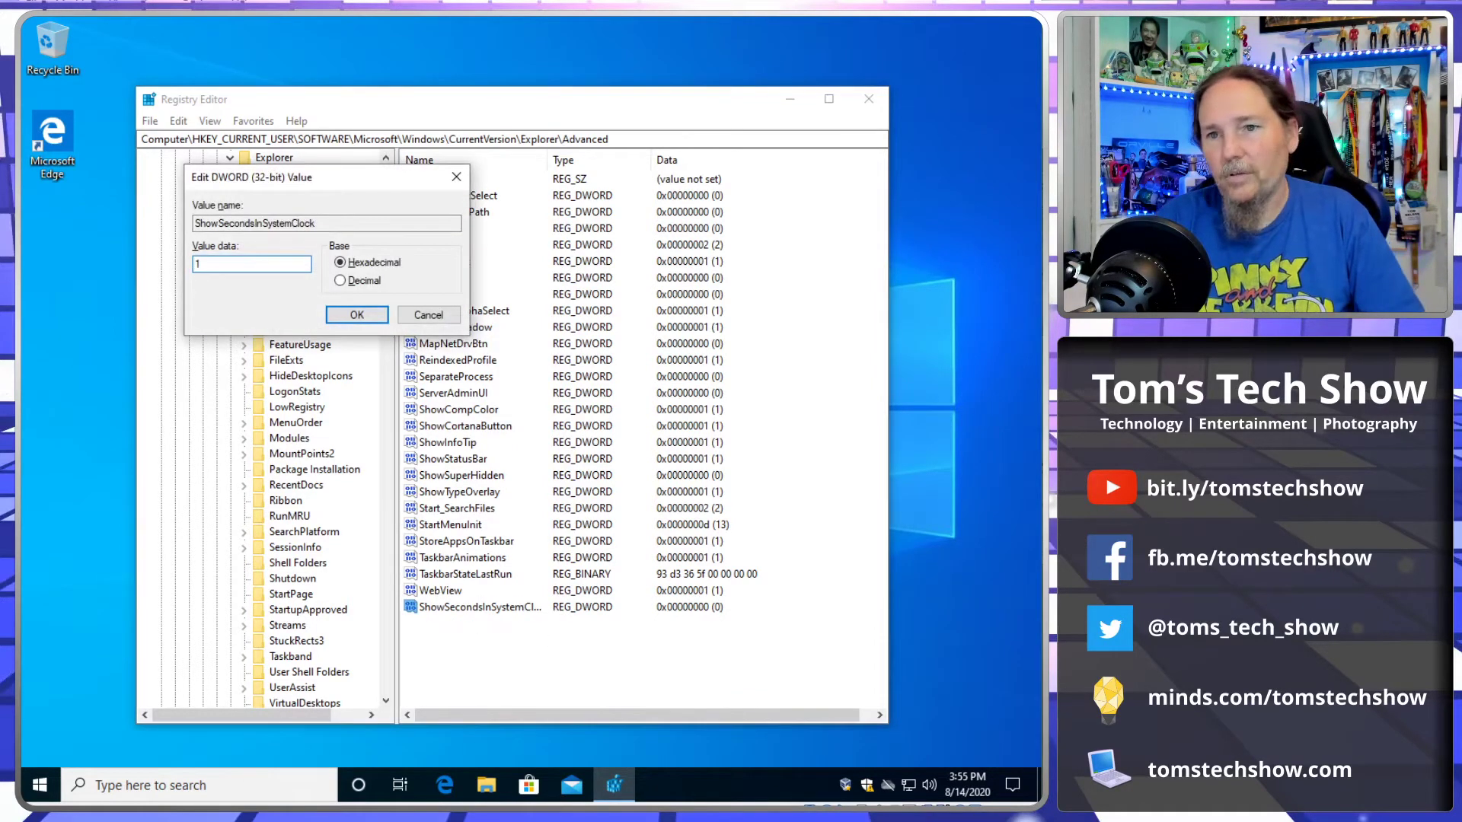
pyautogui.press('Return')
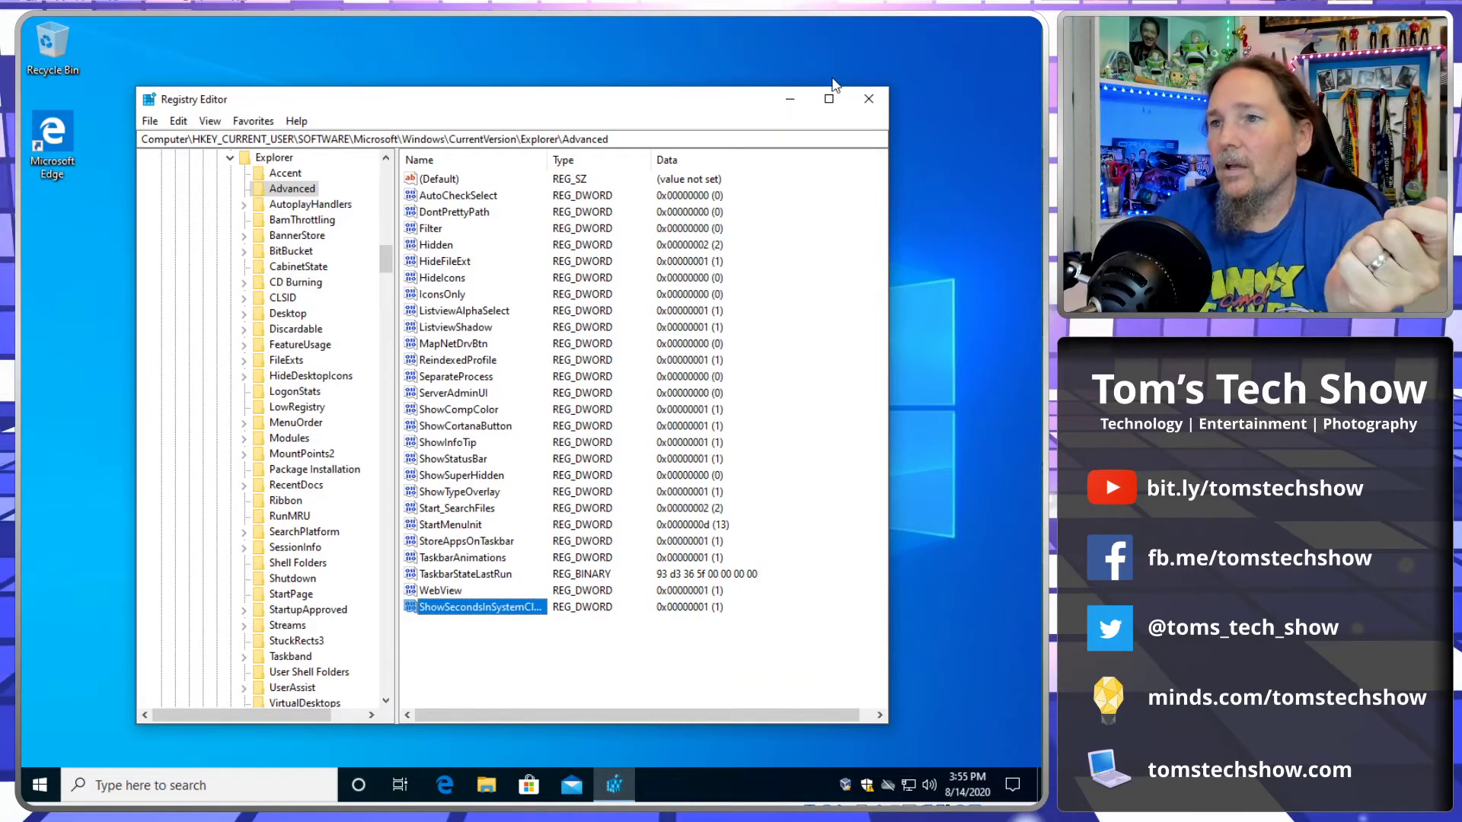
pyautogui.click(868, 99)
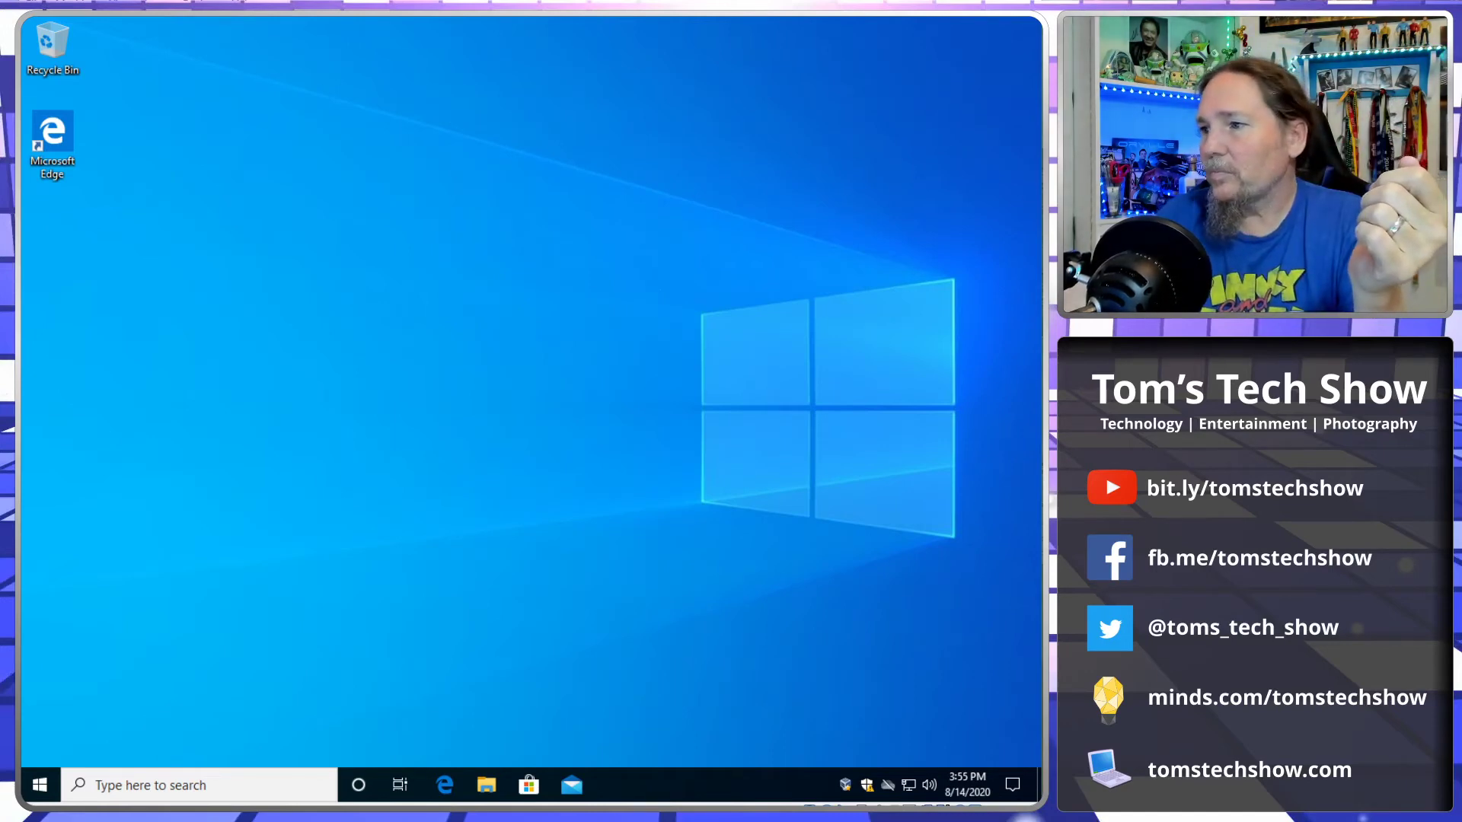
# Restart Windows using Power > Restart in the Start menu
pyautogui.click(42, 791)
pyautogui.click(44, 751)
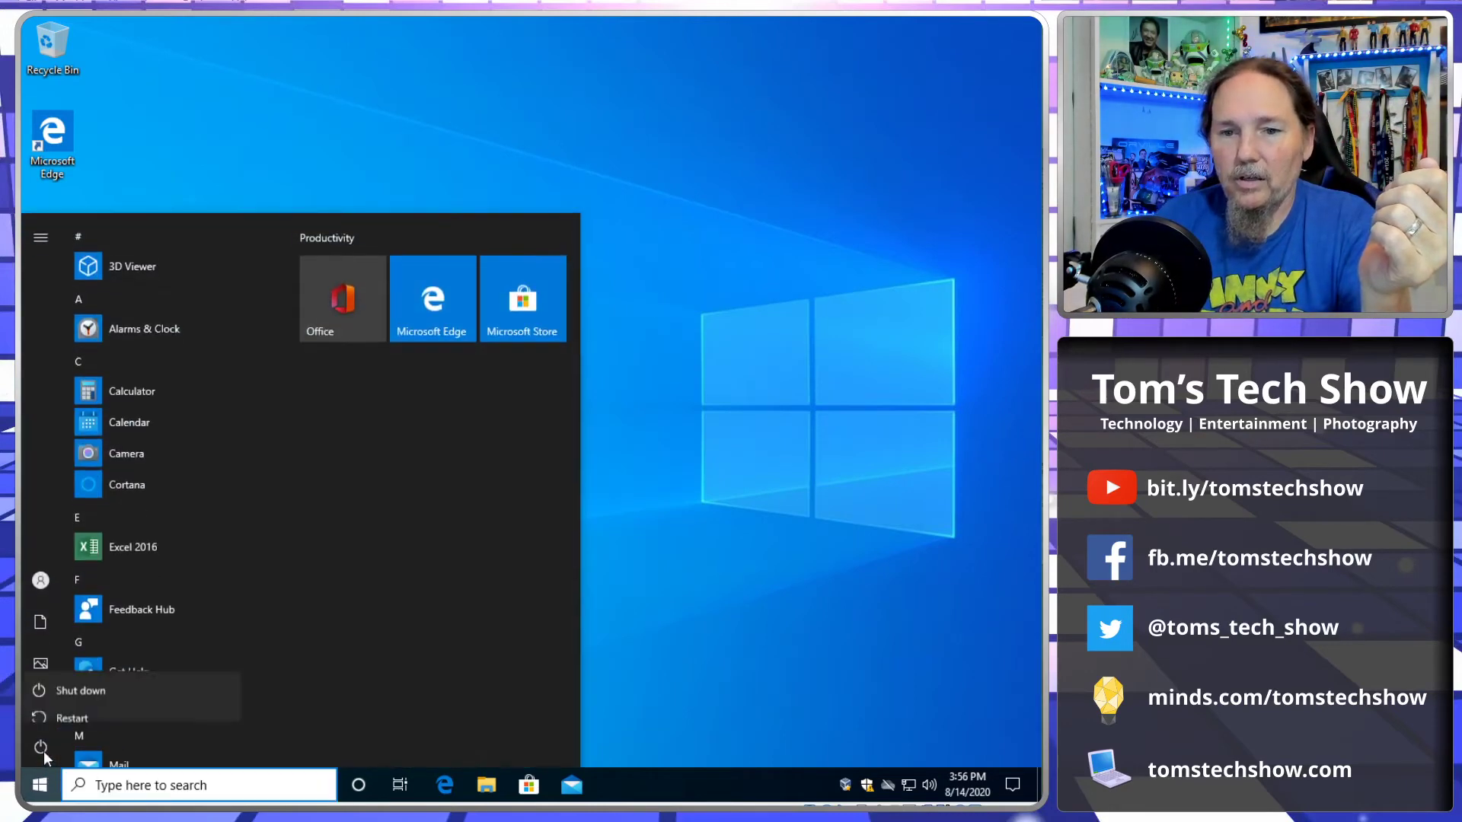
pyautogui.click(80, 711)
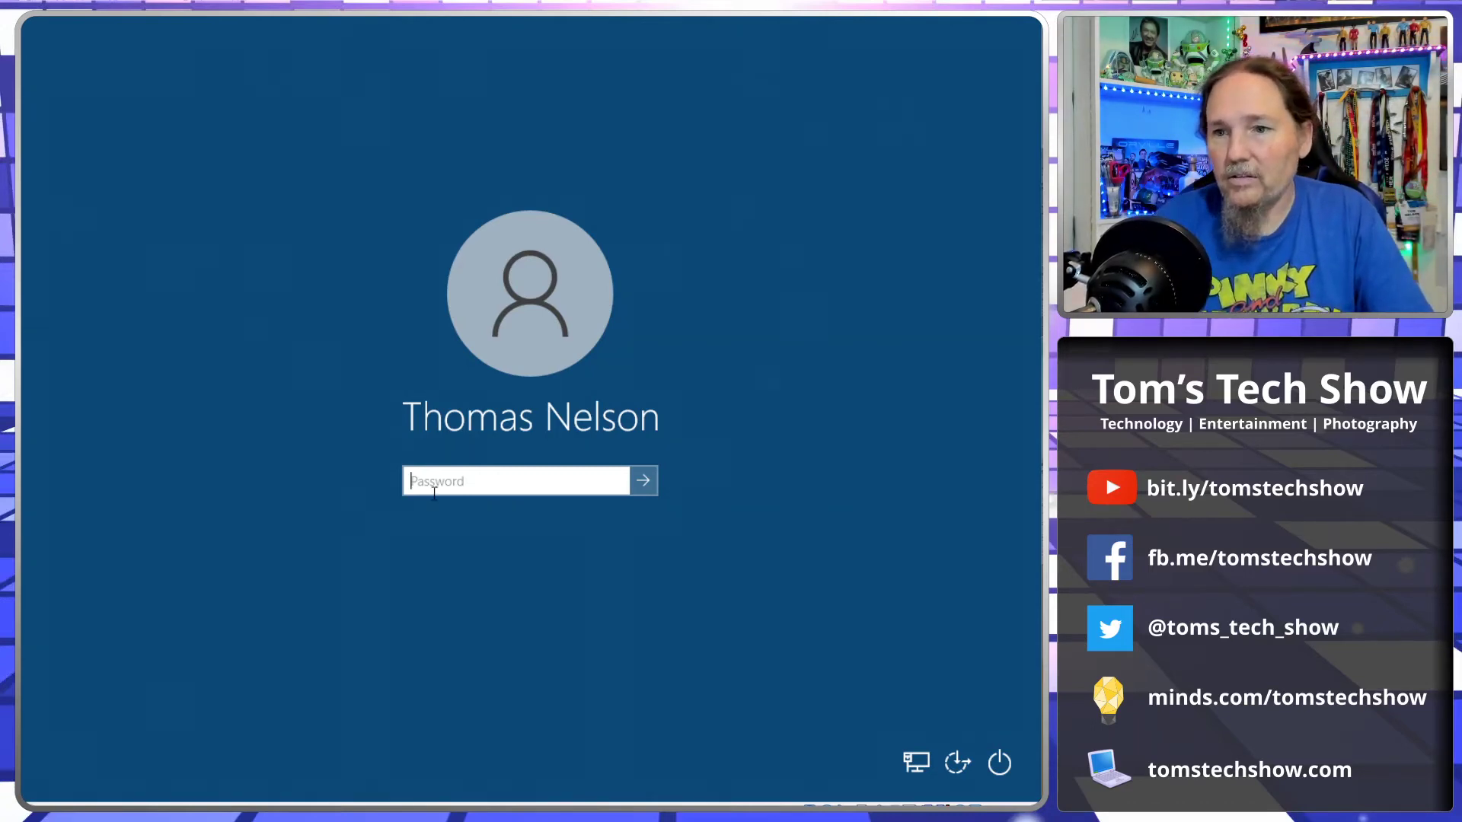
# Enter the account password at the sign-in prompt to reach the desktop
pyautogui.write('••••')
pyautogui.press('Return')
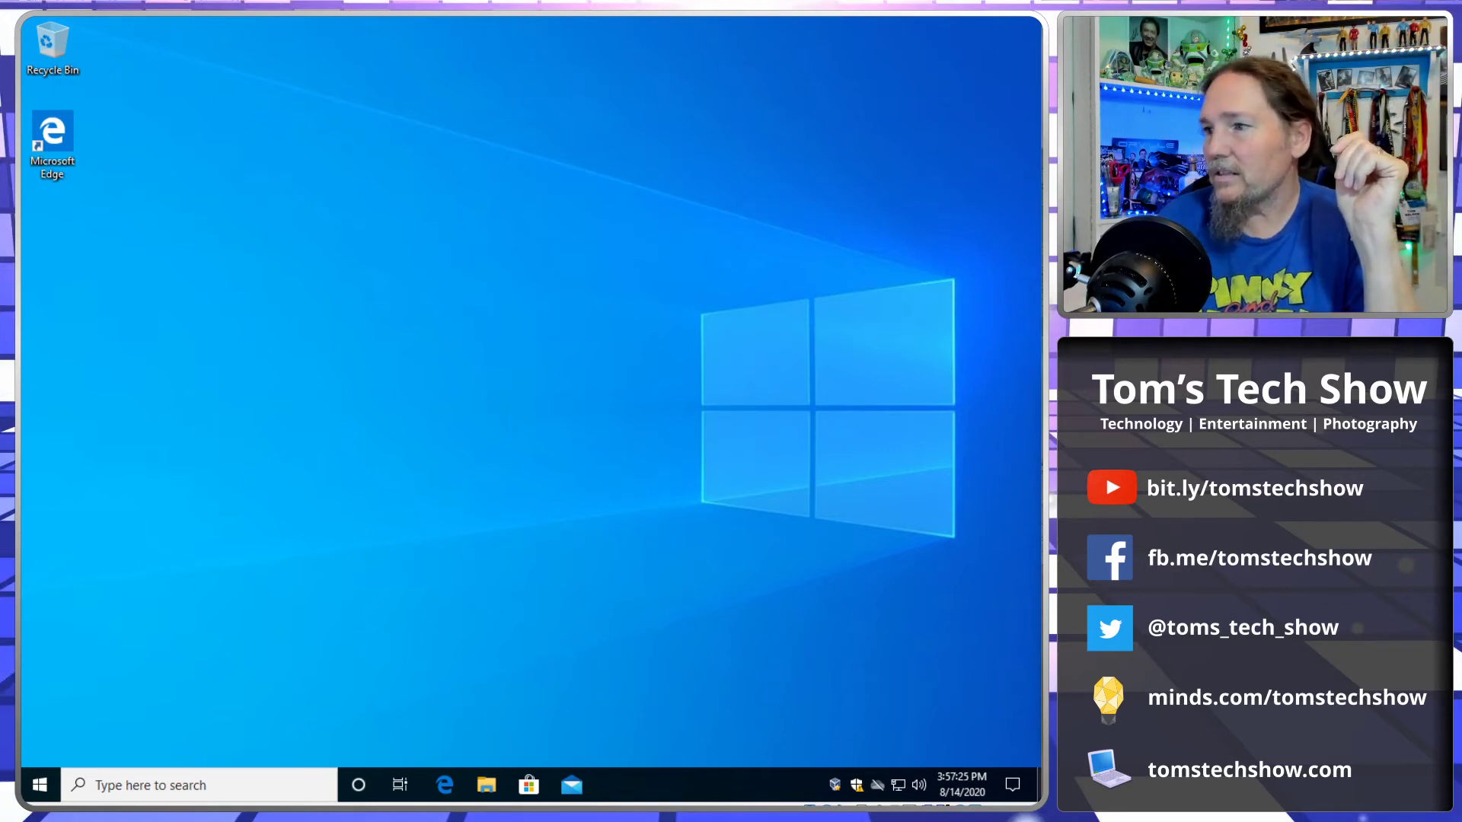
# Restart the computer again from the Start menu's Power options
pyautogui.click(36, 794)
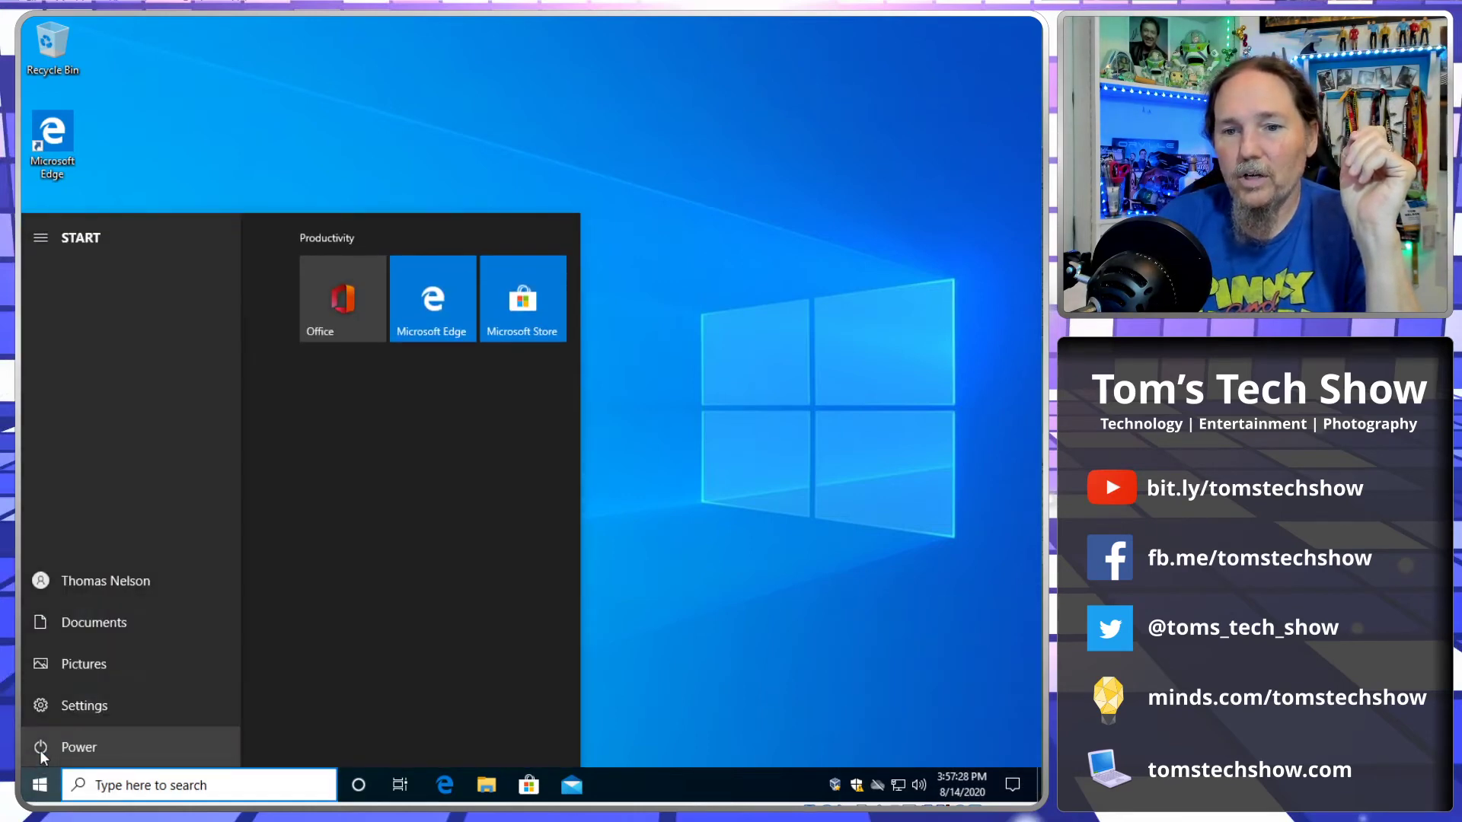
pyautogui.click(83, 751)
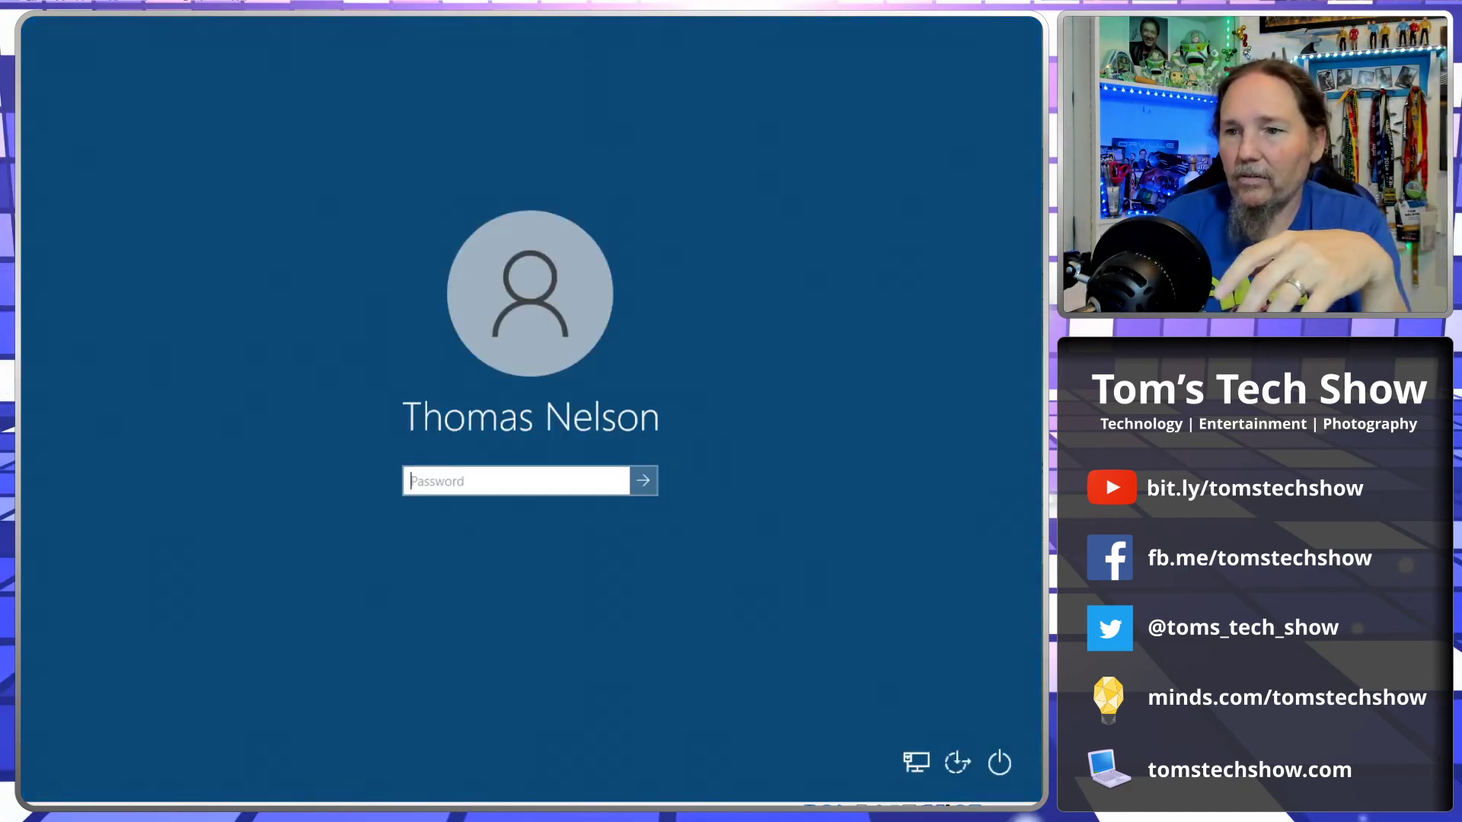
# Sign back in by submitting the account password
pyautogui.write('•••••')
pyautogui.press('Return')
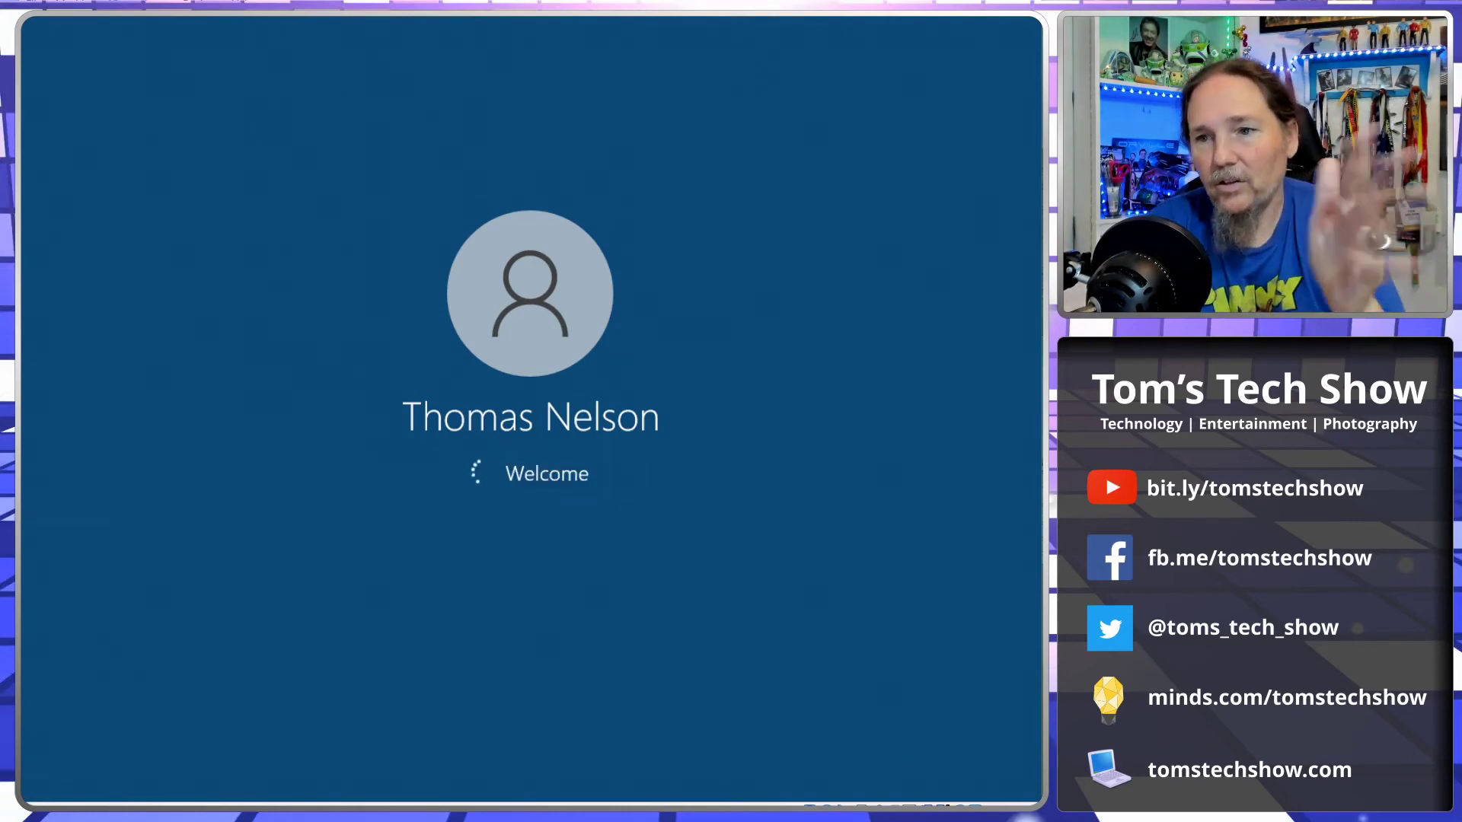